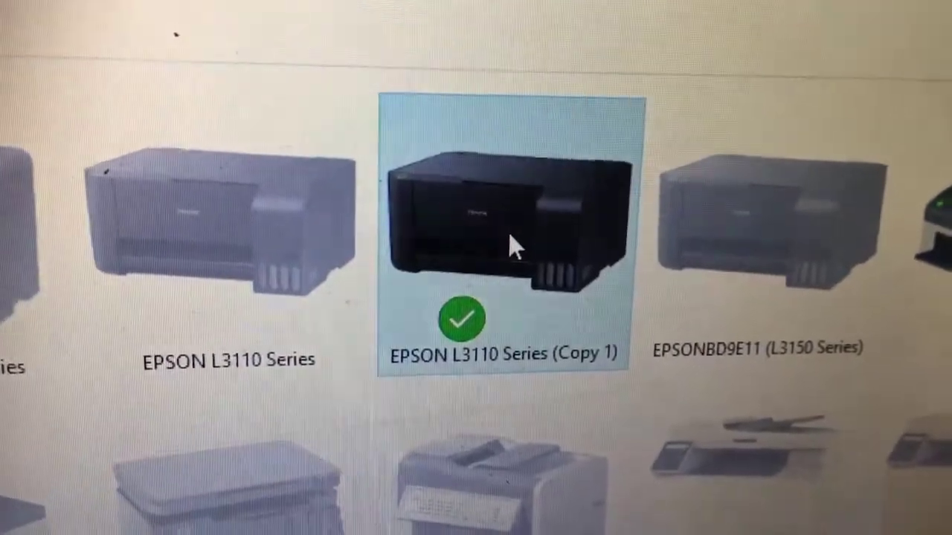
Print a test page from the properties of the EPSON L3110 Series (Copy 1) printer
{"action": "right_click", "coordinate": [512, 244]}
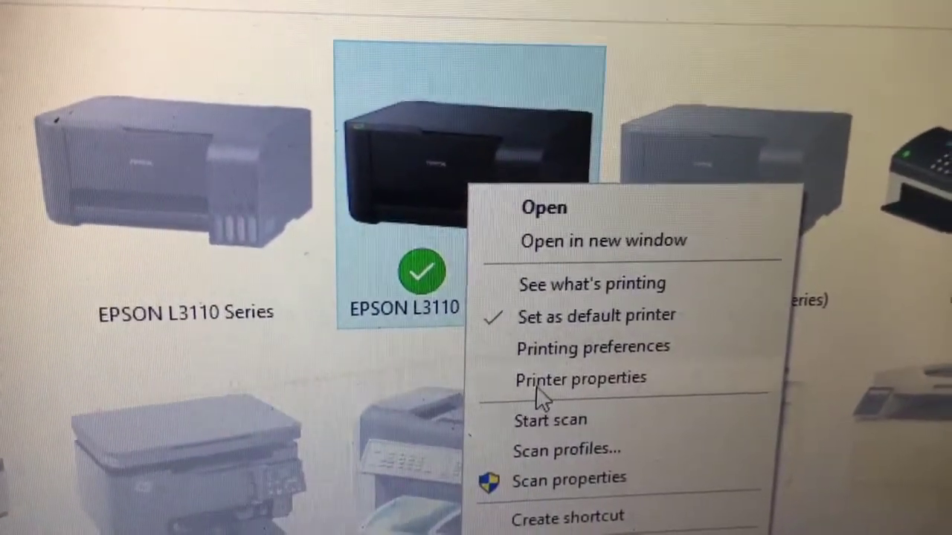
{"action": "left_click", "coordinate": [539, 387]}
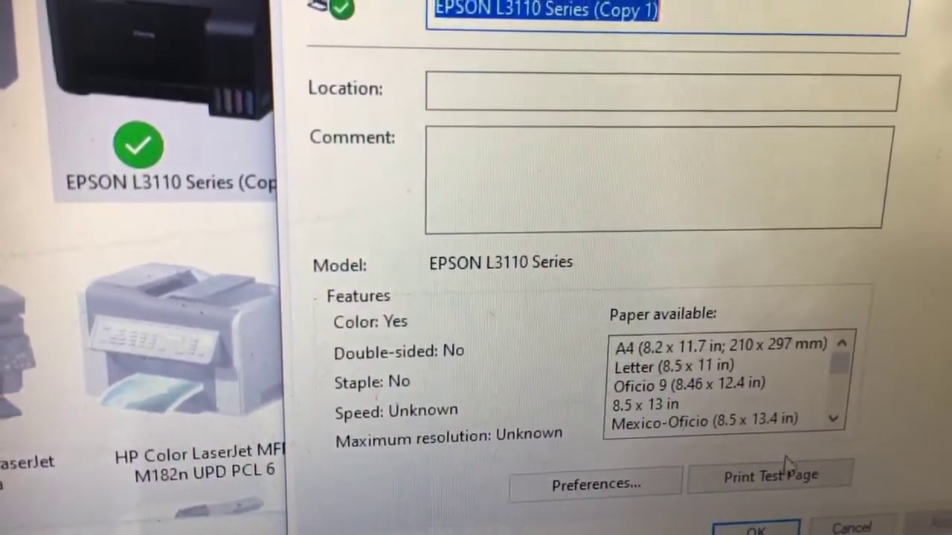
{"action": "left_click", "coordinate": [774, 479]}
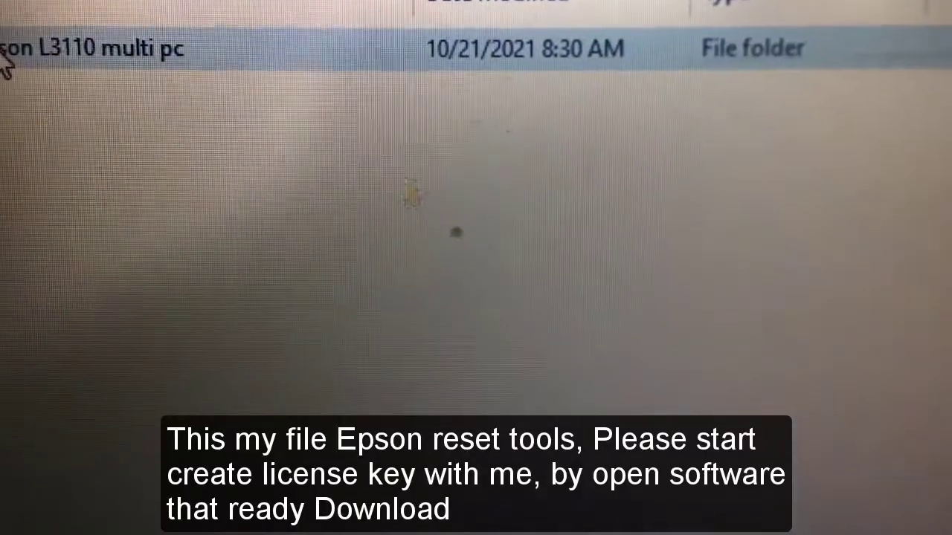
Run the Adjprog application from the Epson L3110 multi pc folder and dismiss its registration message
{"action": "double_click", "coordinate": [8, 57]}
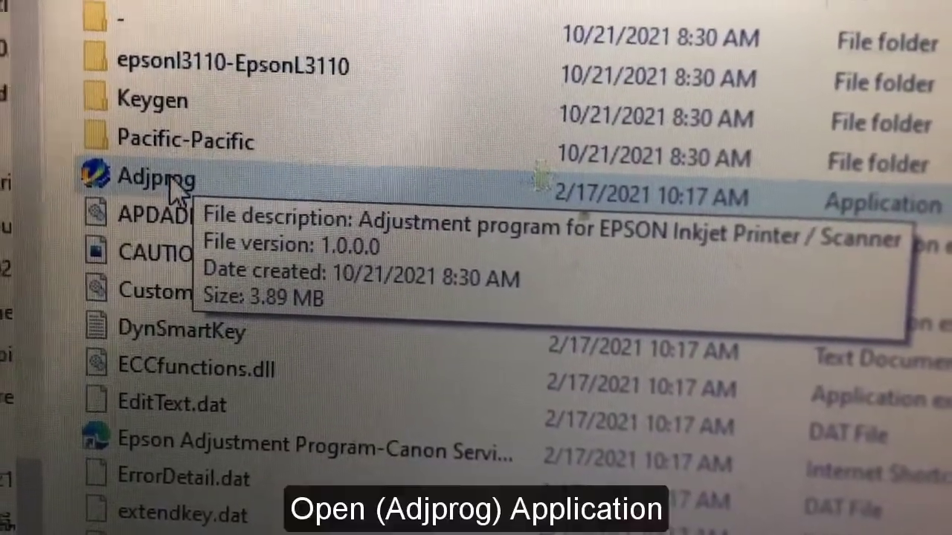
{"action": "double_click", "coordinate": [177, 192]}
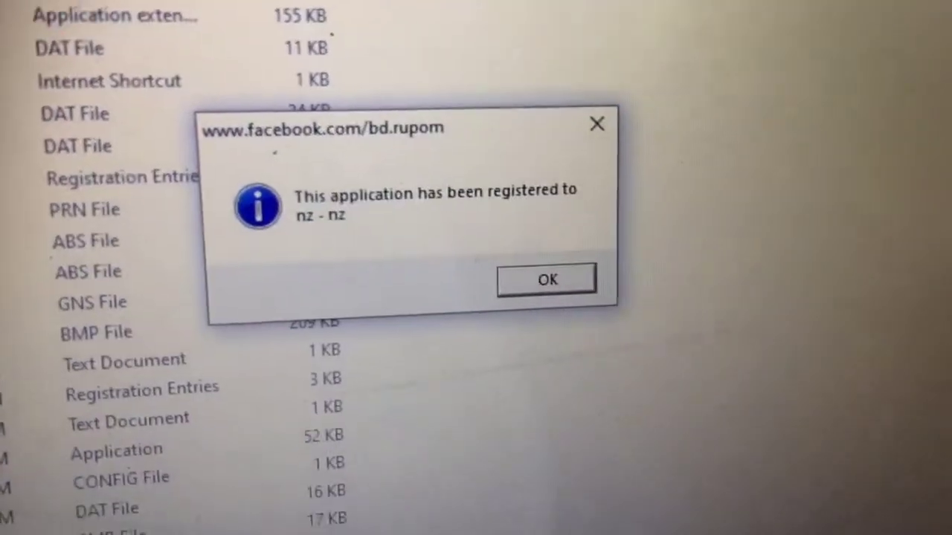
{"action": "left_click", "coordinate": [535, 327]}
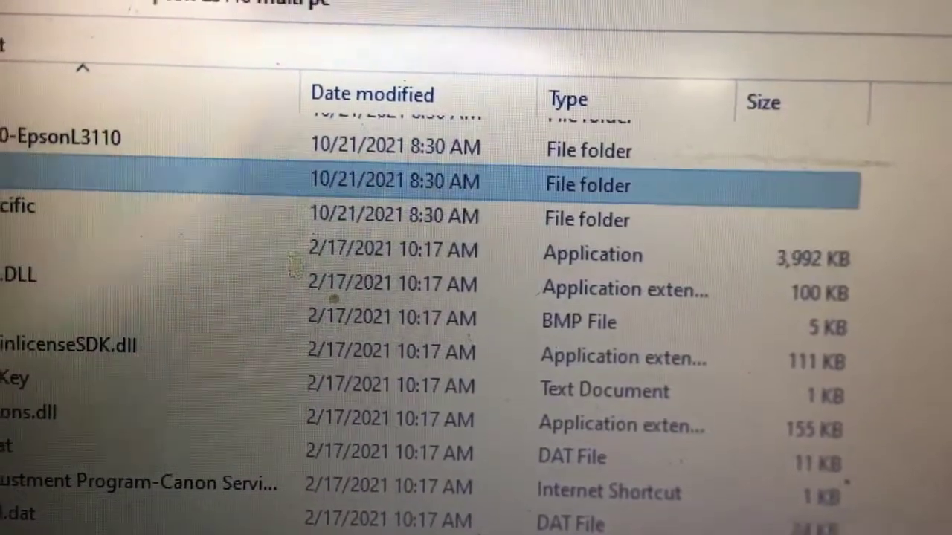
Launch WLGen_Epson L3110 from the nested Keygen folder and open its License Manager
{"action": "double_click", "coordinate": [8, 178]}
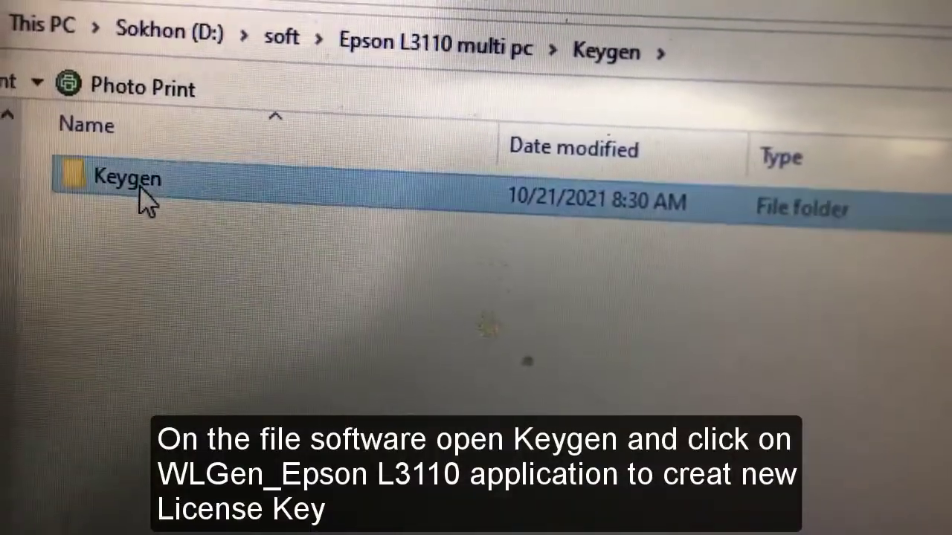
{"action": "double_click", "coordinate": [141, 191]}
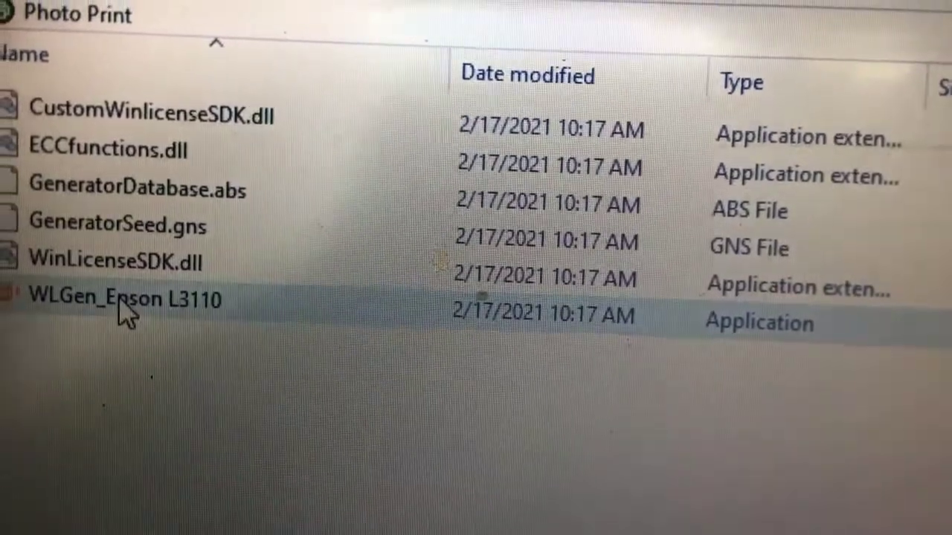
{"action": "double_click", "coordinate": [126, 312]}
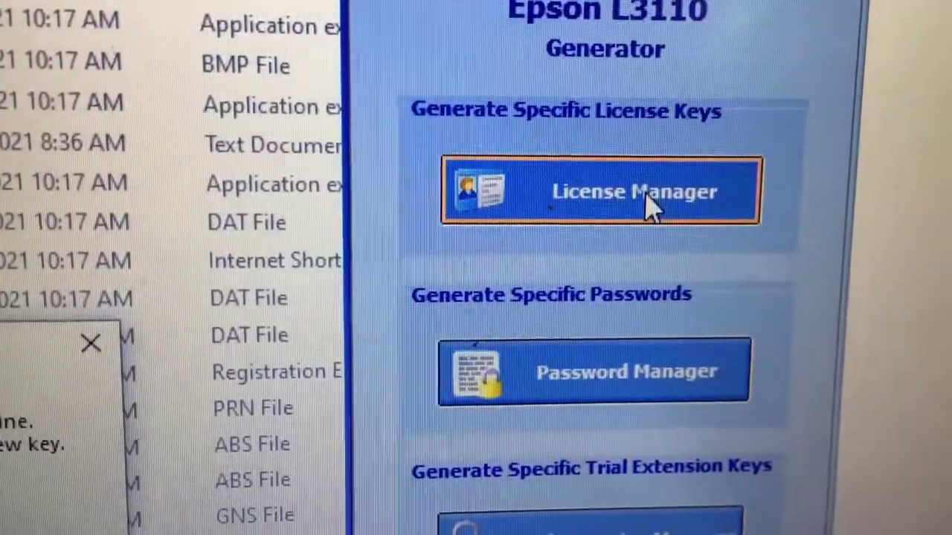
{"action": "left_click", "coordinate": [641, 207]}
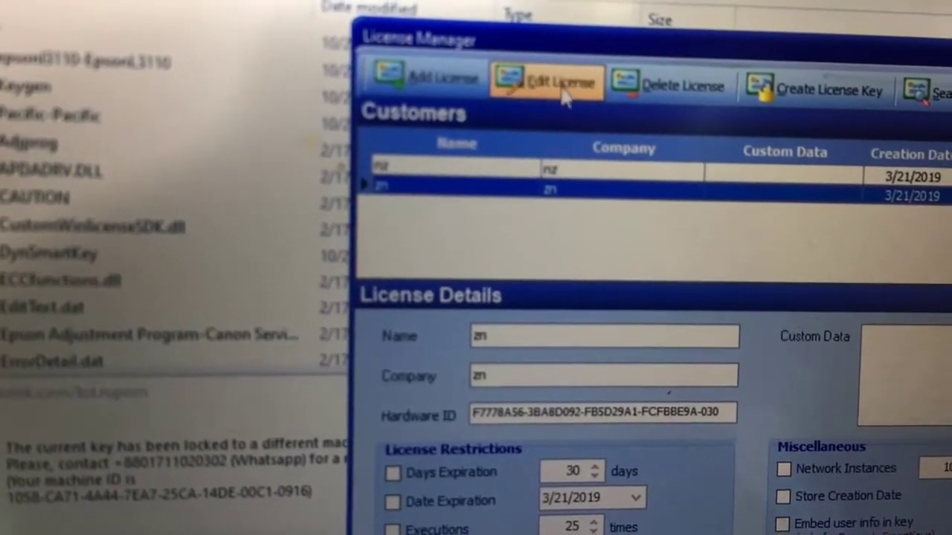
Add a license for customer "Epson L3110 L350 L Series Reset License Key", company "khmer share", and paste the machine ID as Hardware ID
{"action": "left_click", "coordinate": [458, 80]}
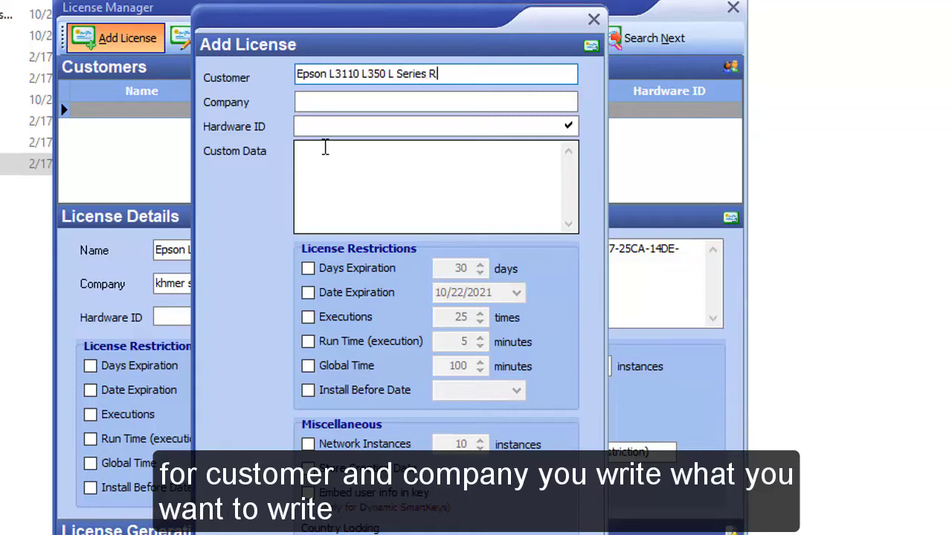
{"action": "type", "text": "st"}
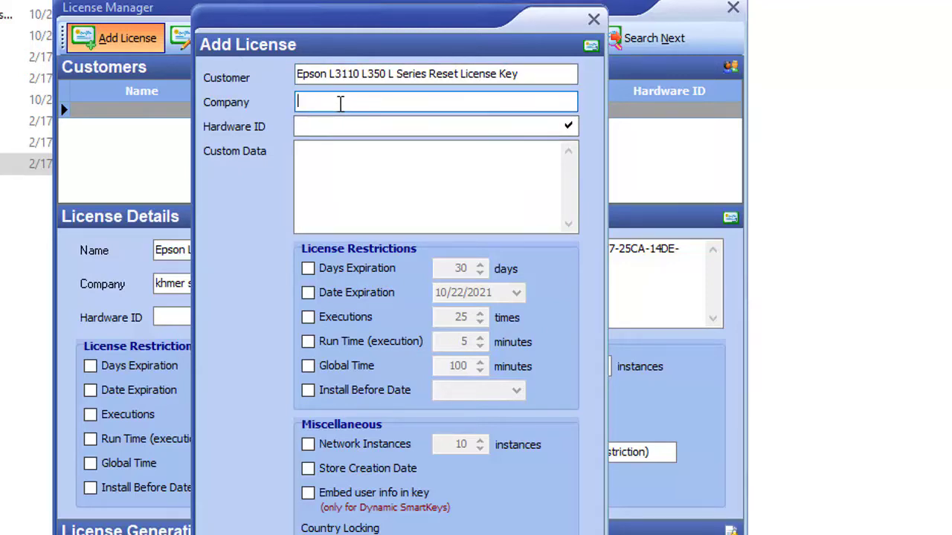
{"action": "type", "text": "khmer s"}
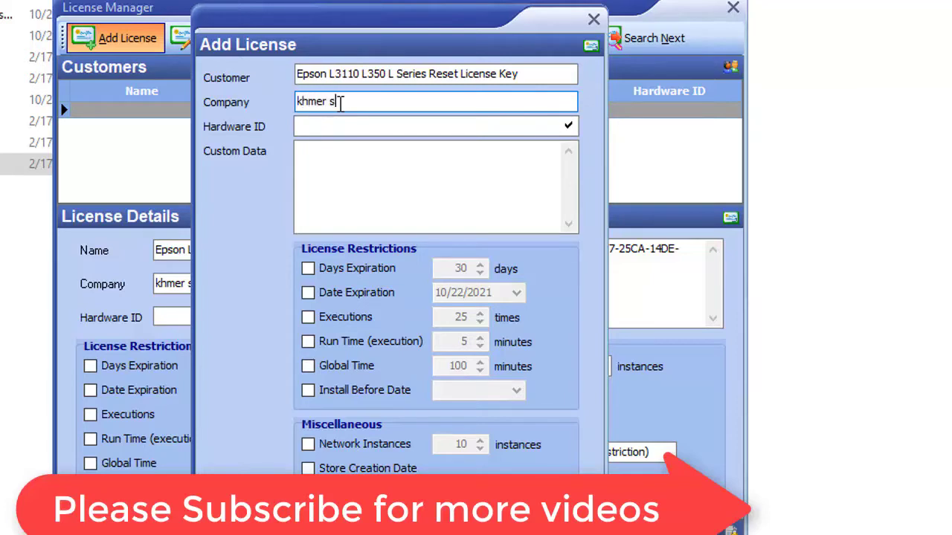
{"action": "type", "text": "hare"}
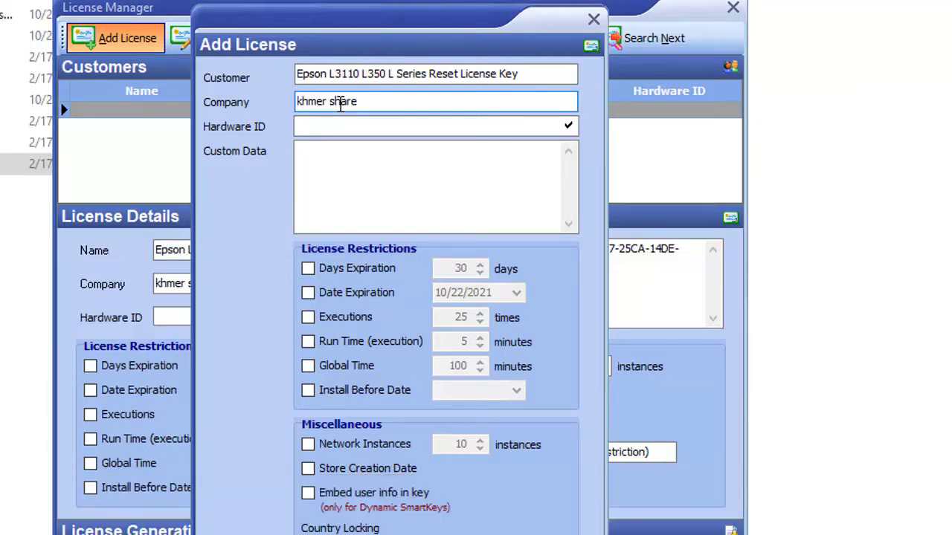
{"action": "right_click", "coordinate": [309, 128]}
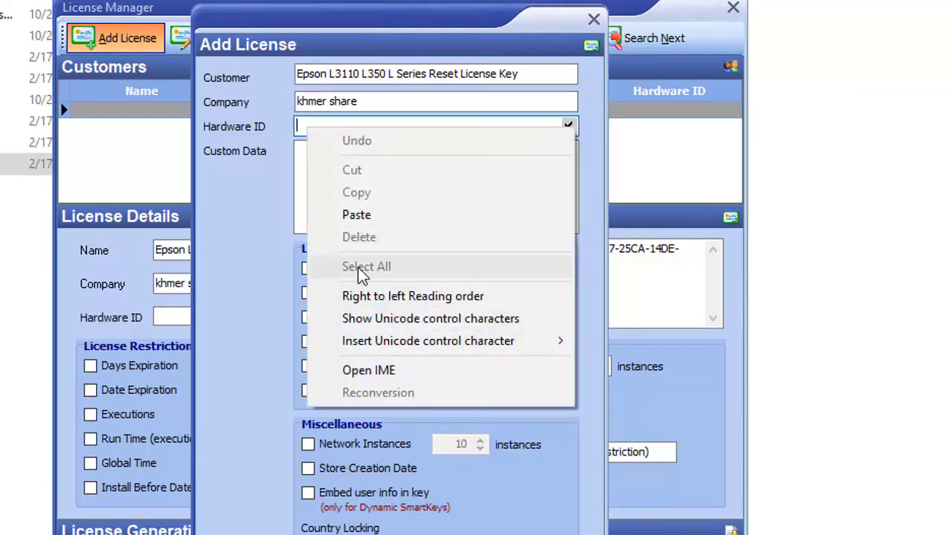
{"action": "left_click", "coordinate": [360, 217]}
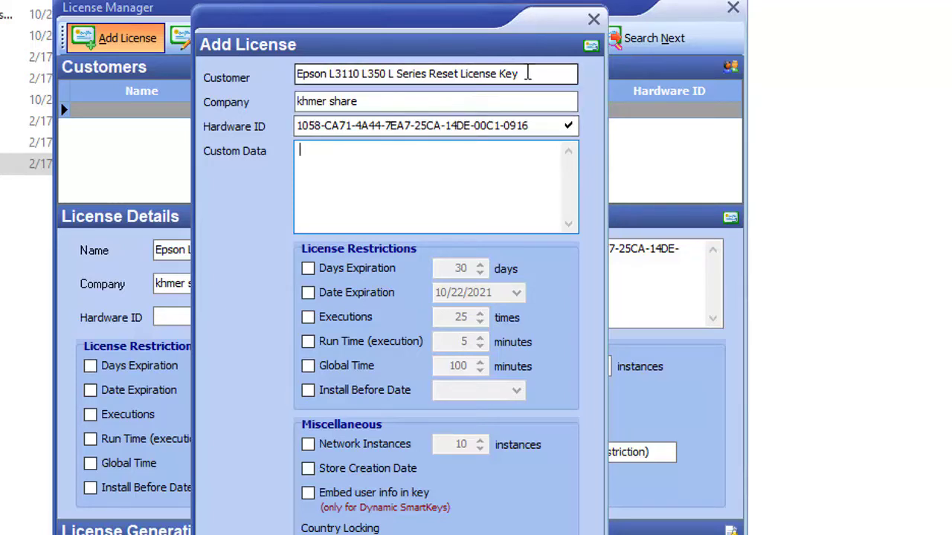
Copy the Customer text of the new license into its Custom Data field
{"action": "left_click_drag", "start_coordinate": [526, 74], "coordinate": [300, 75]}
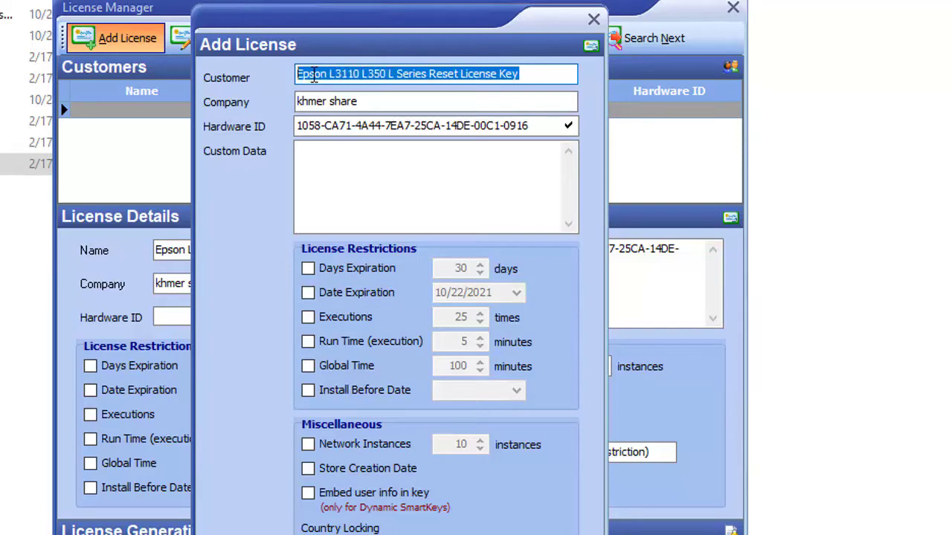
{"action": "right_click", "coordinate": [314, 77]}
{"action": "left_click", "coordinate": [380, 144]}
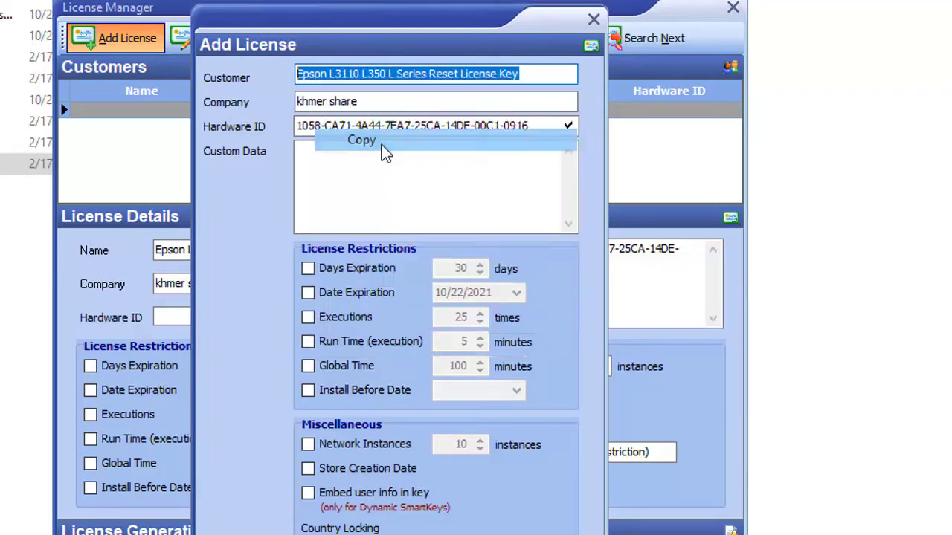
{"action": "left_click", "coordinate": [308, 157]}
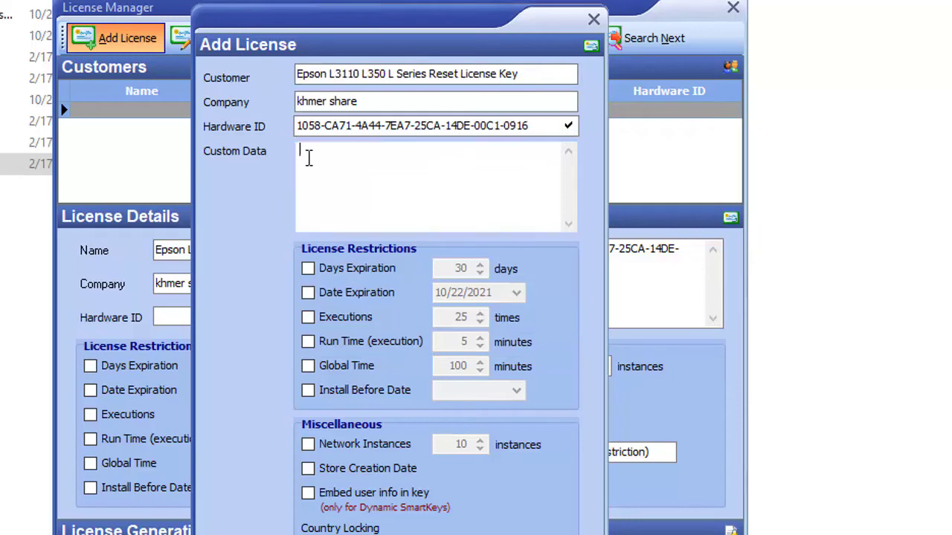
{"action": "right_click", "coordinate": [308, 158]}
{"action": "left_click", "coordinate": [355, 245]}
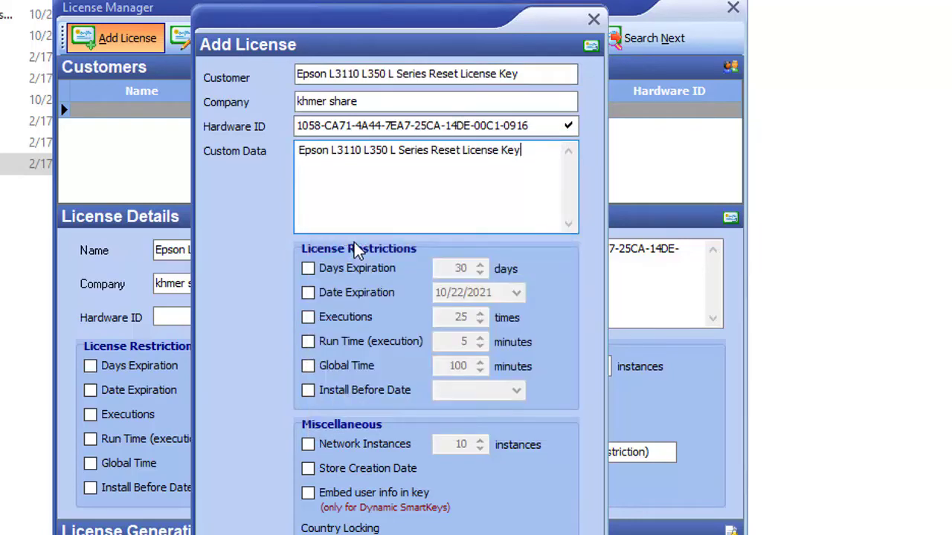
Append ", How to great License key, Please help support me" to the Custom Data and save the license
{"action": "type", "text": ", How to grea"}
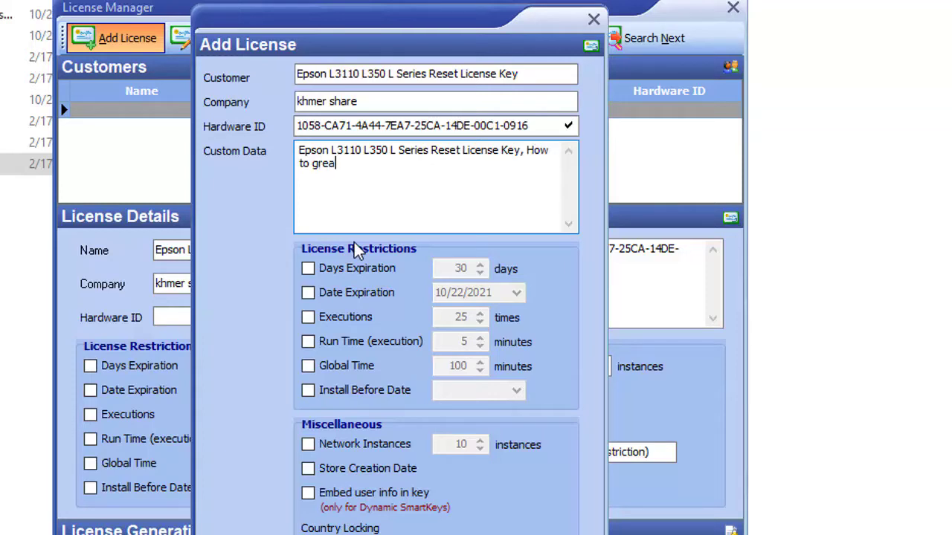
{"action": "type", "text": "t License key"}
{"action": "type", "text": ", "}
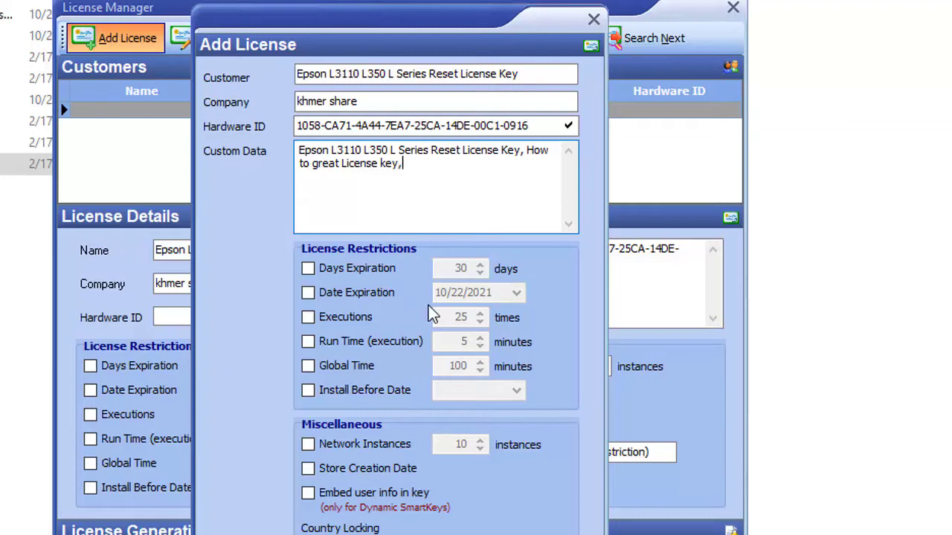
{"action": "type", "text": "Please help sup"}
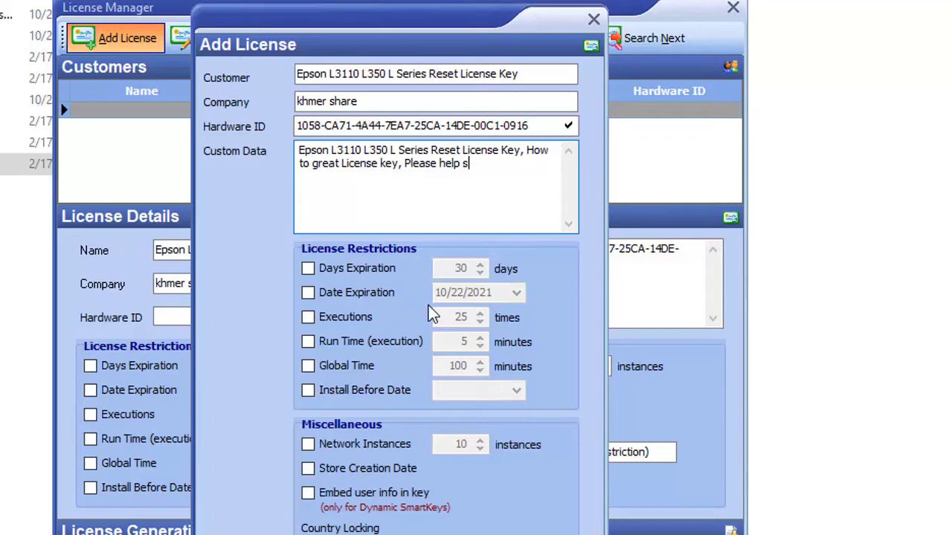
{"action": "type", "text": "port me"}
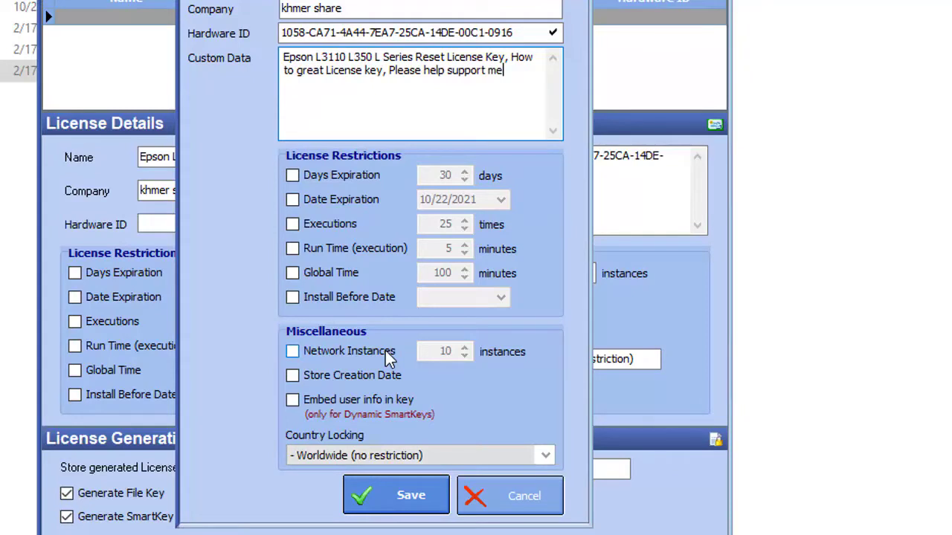
{"action": "left_click", "coordinate": [400, 503]}
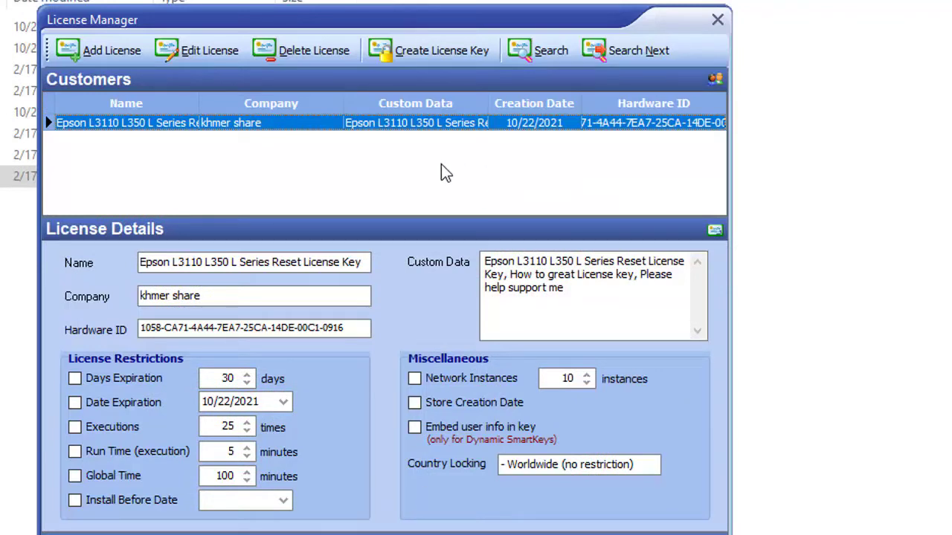
Generate the license key files for the khmer share entry and close the License Manager and the key generator
{"action": "left_click", "coordinate": [431, 49]}
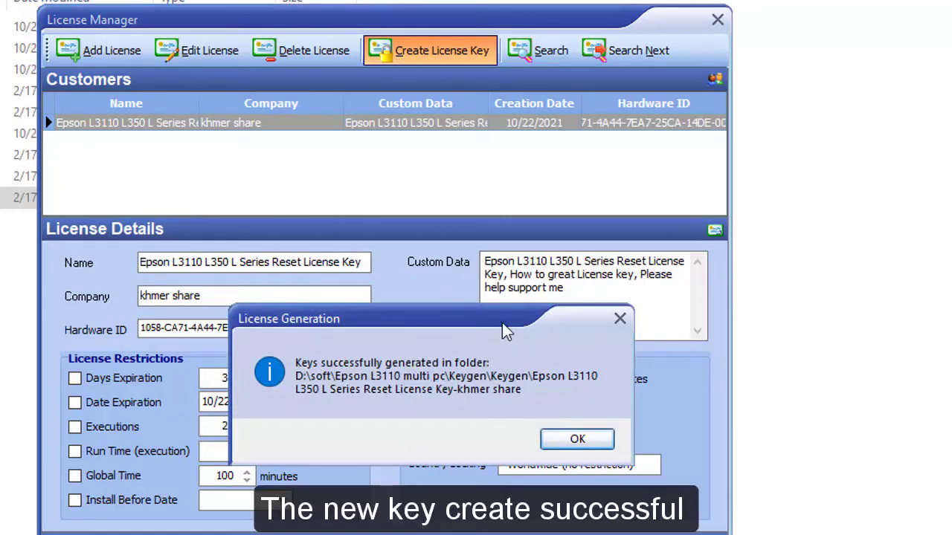
{"action": "left_click", "coordinate": [557, 439]}
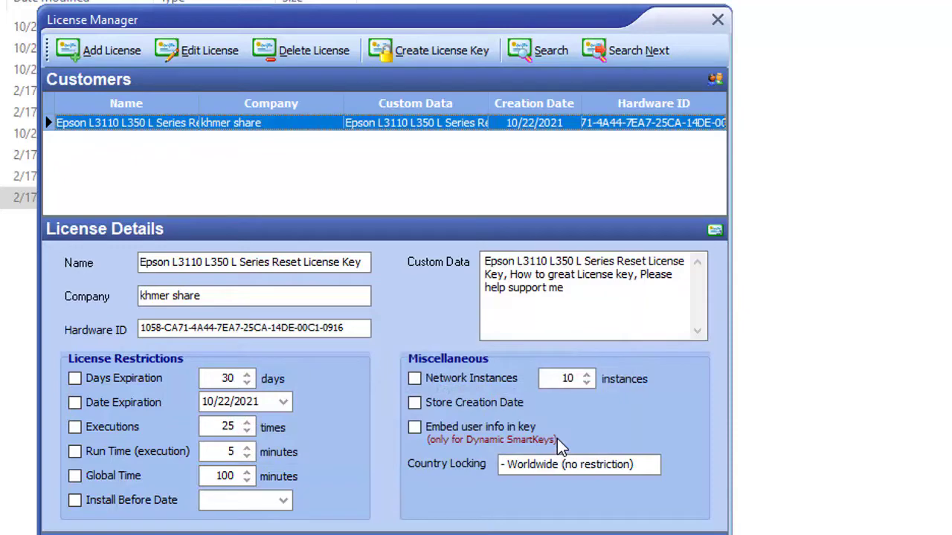
{"action": "left_click", "coordinate": [721, 21]}
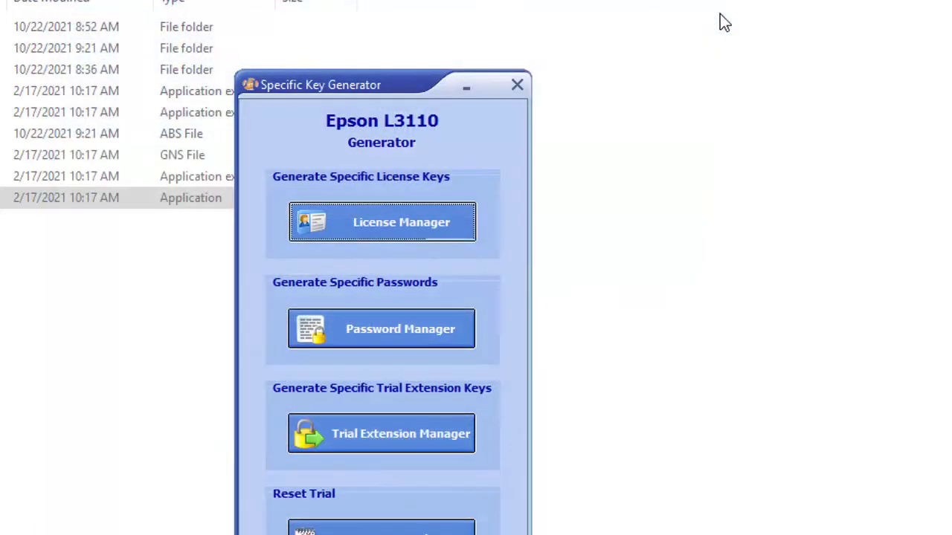
{"action": "left_click", "coordinate": [516, 86]}
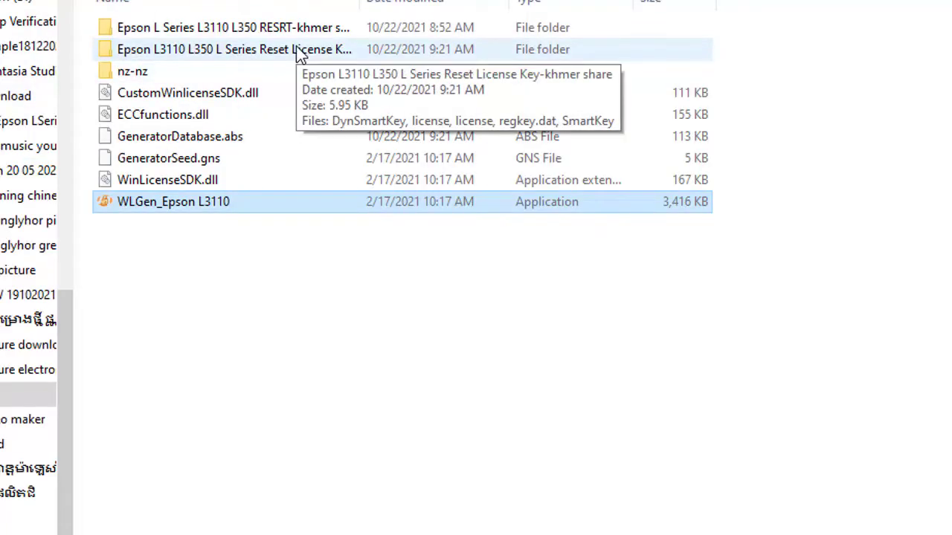
Delete the old key folders "Epson L Series L3110 L350 RESRT-khmer share" and "nz-nz" from the Keygen folder
{"action": "left_click", "coordinate": [281, 30]}
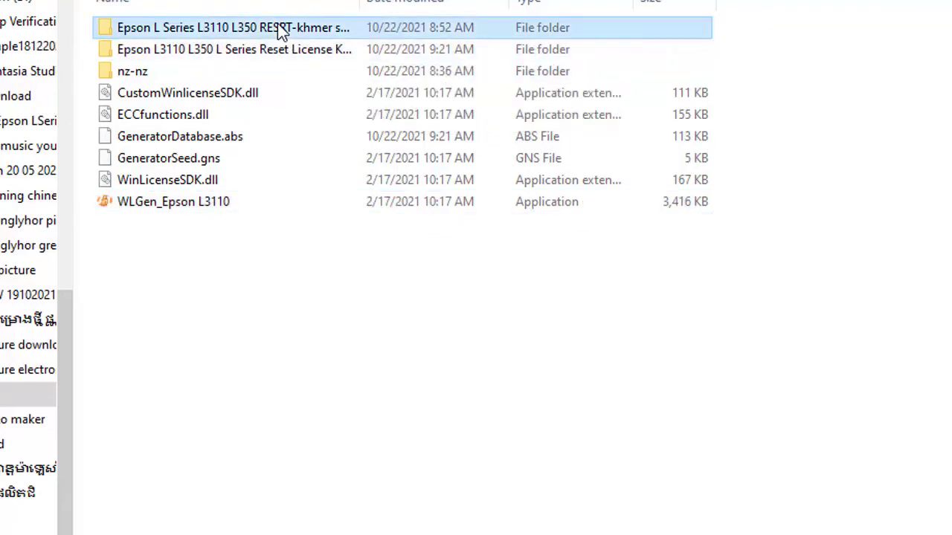
{"action": "right_click", "coordinate": [281, 30]}
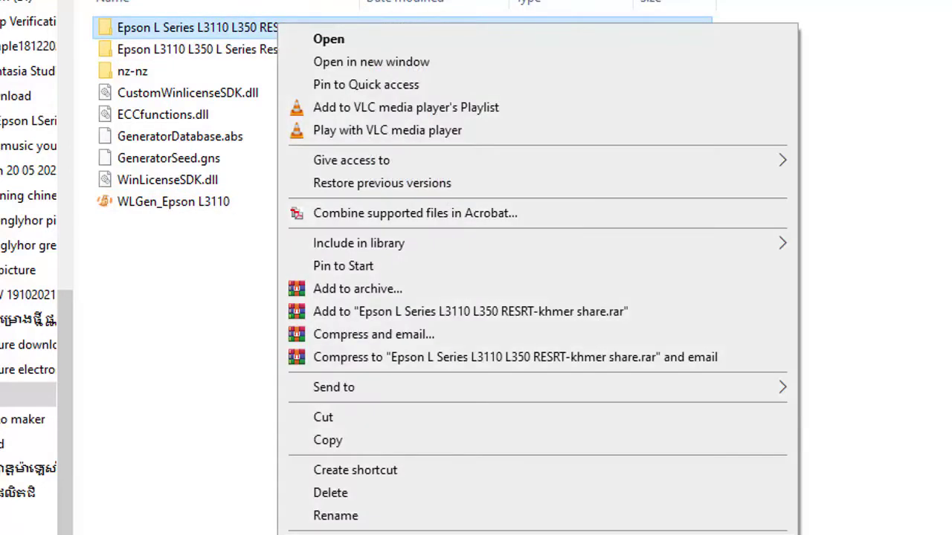
{"action": "left_click", "coordinate": [342, 495]}
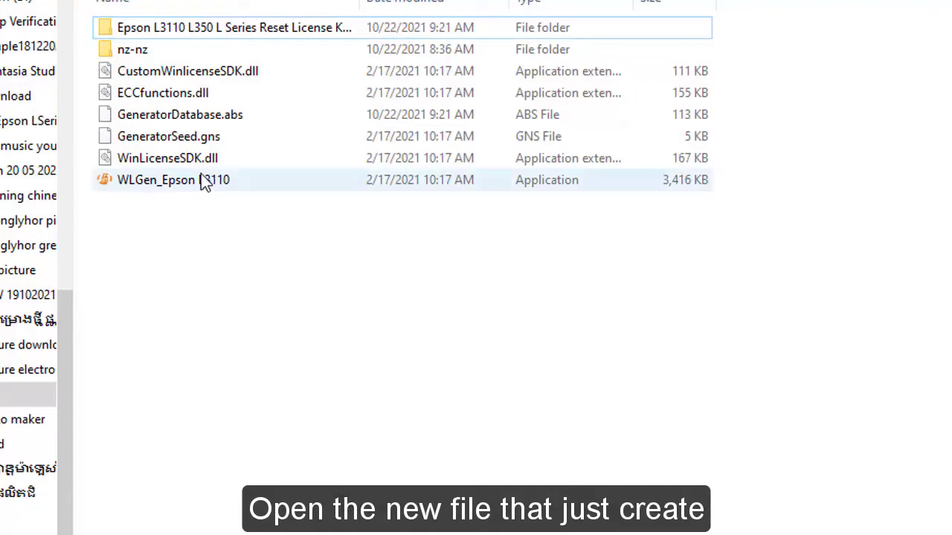
{"action": "left_click", "coordinate": [143, 47]}
{"action": "right_click", "coordinate": [144, 47]}
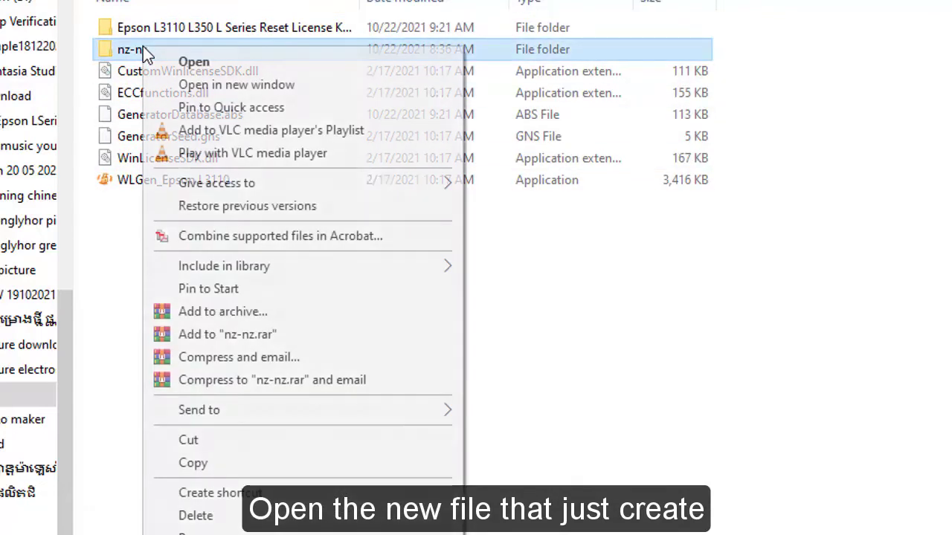
{"action": "left_click", "coordinate": [209, 517]}
Copy all five license files from the new "Epson L3110 L350 L Series Reset License Key-khmer share" folder
{"action": "left_click", "coordinate": [263, 30]}
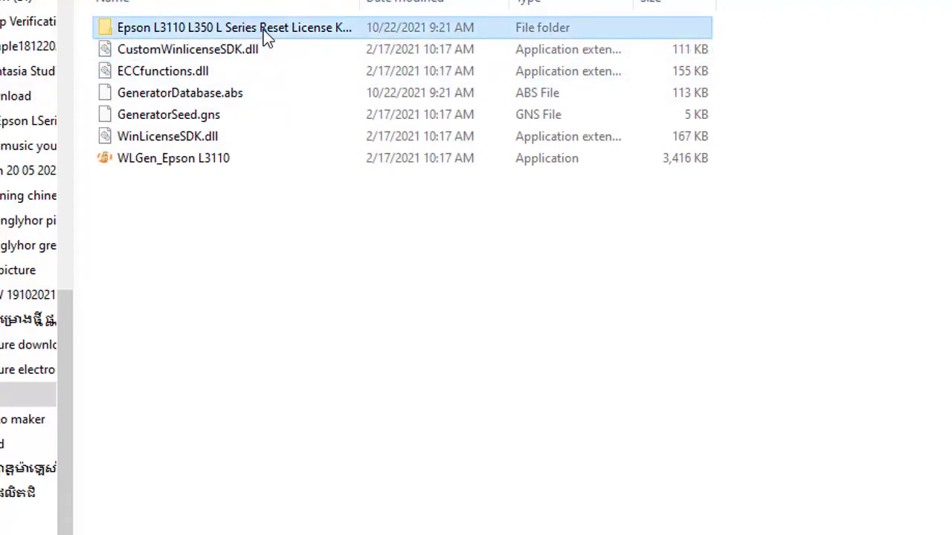
{"action": "double_click", "coordinate": [263, 29]}
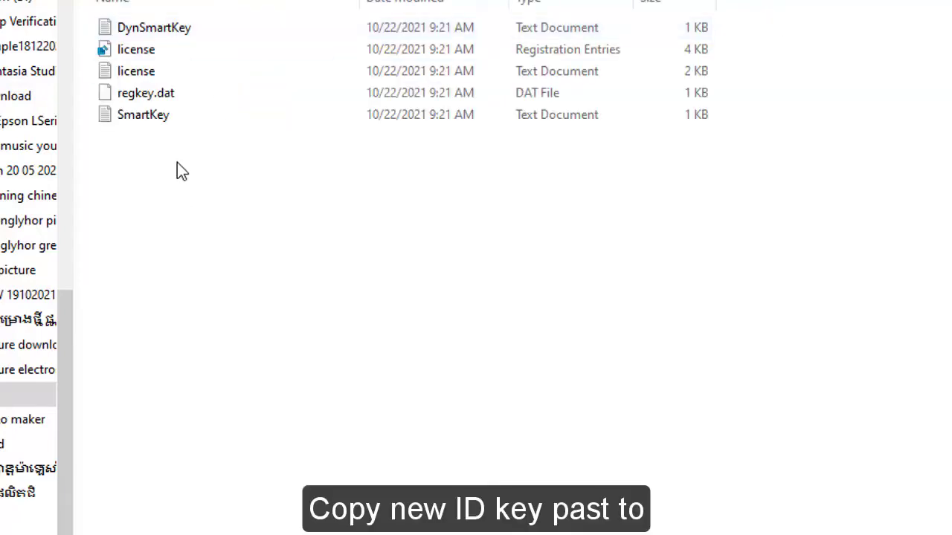
{"action": "left_click_drag", "start_coordinate": [177, 162], "coordinate": [135, 24]}
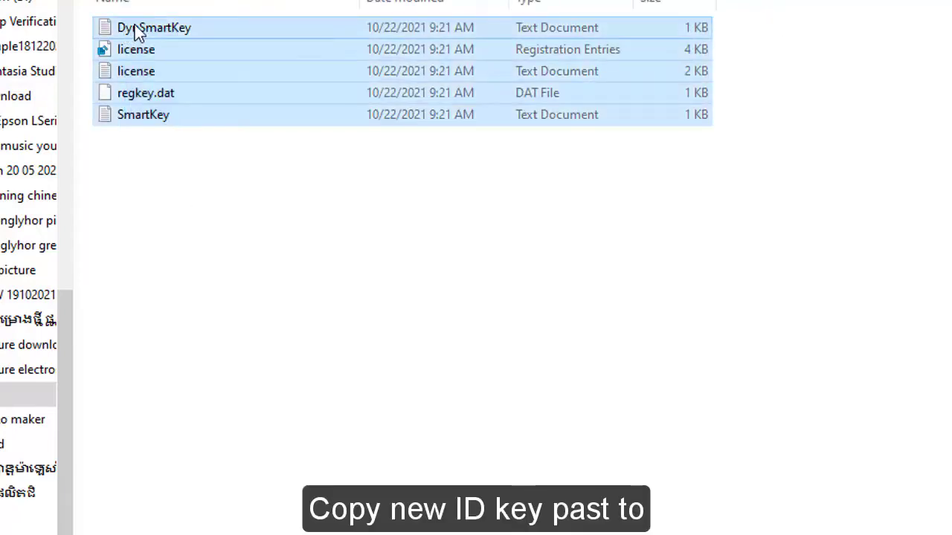
{"action": "right_click", "coordinate": [135, 26]}
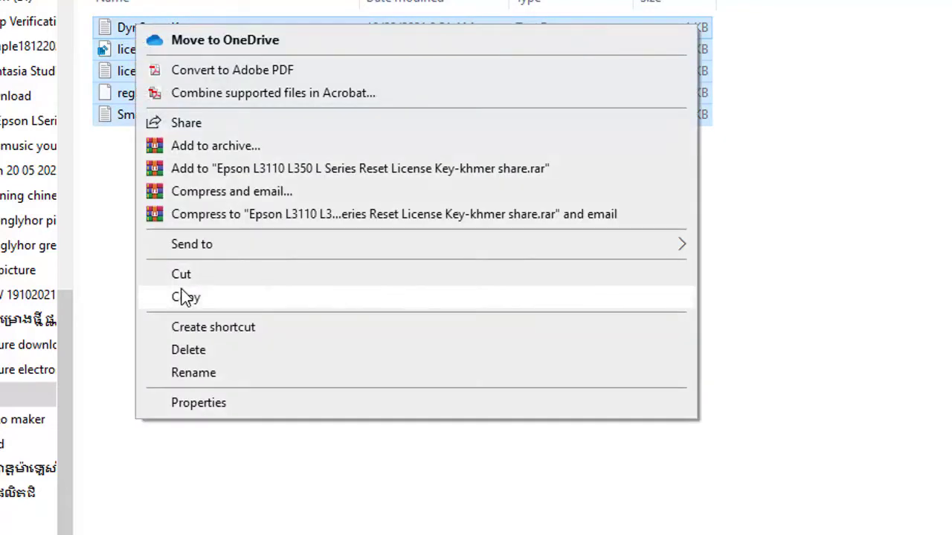
{"action": "left_click", "coordinate": [186, 298]}
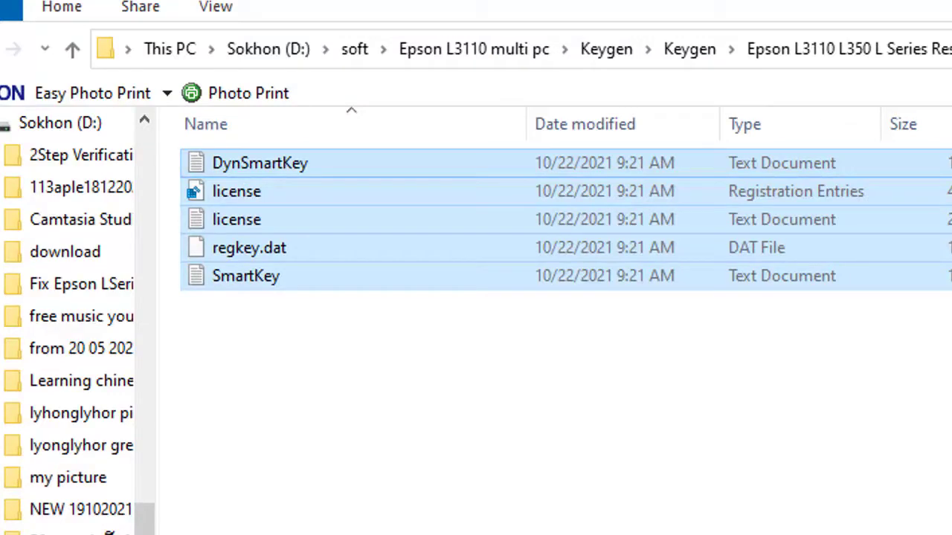
Paste the copied license files into the "Epson L3110 multi pc" folder, replacing the existing files there
{"action": "left_click", "coordinate": [72, 51]}
{"action": "left_click", "coordinate": [72, 50]}
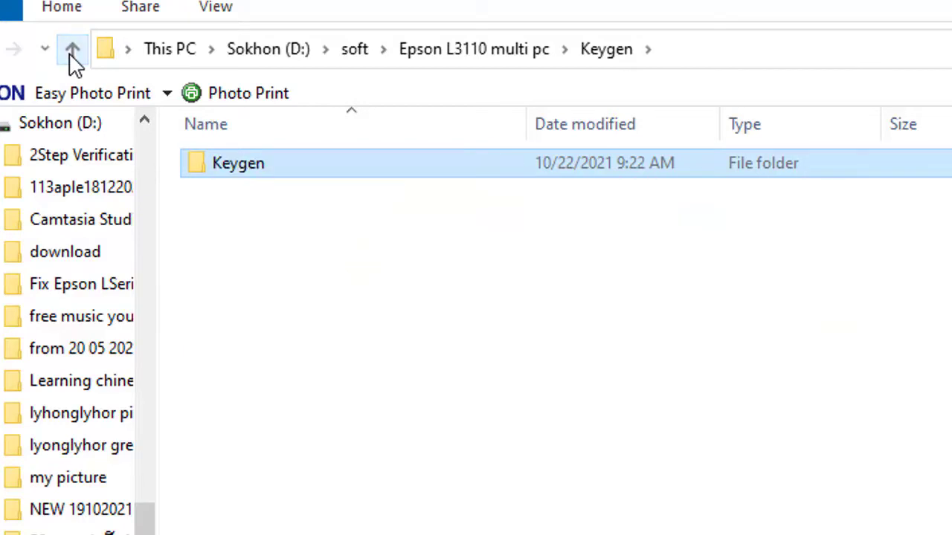
{"action": "left_click", "coordinate": [72, 50]}
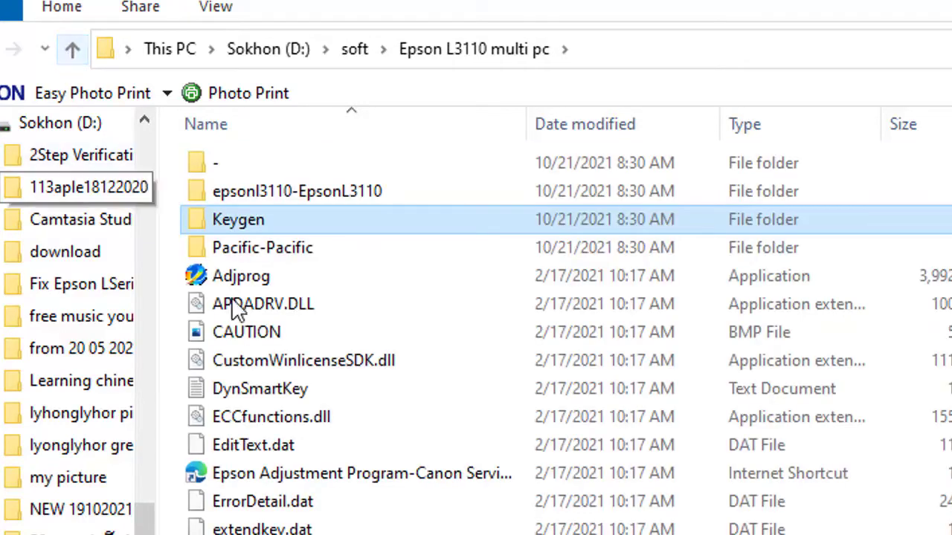
{"action": "right_click", "coordinate": [170, 344]}
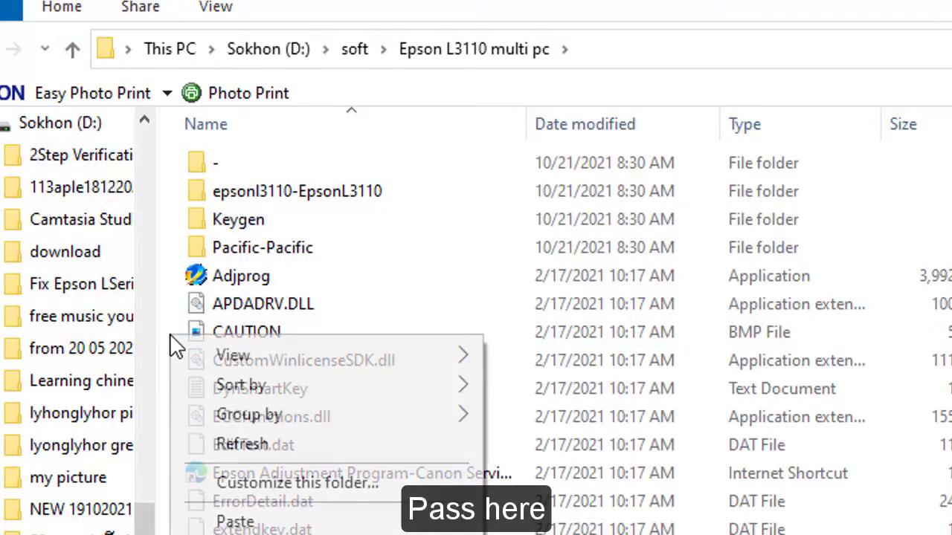
{"action": "left_click", "coordinate": [235, 522]}
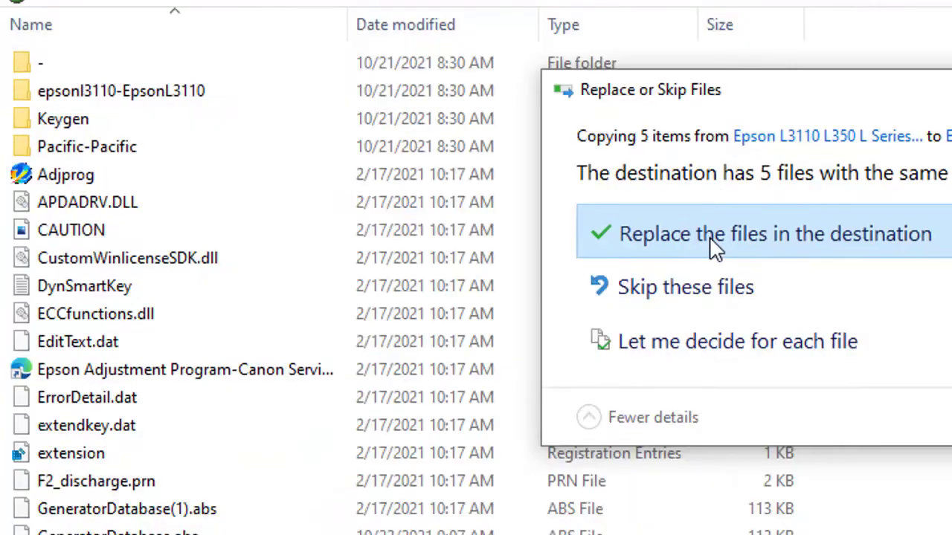
{"action": "left_click", "coordinate": [712, 249]}
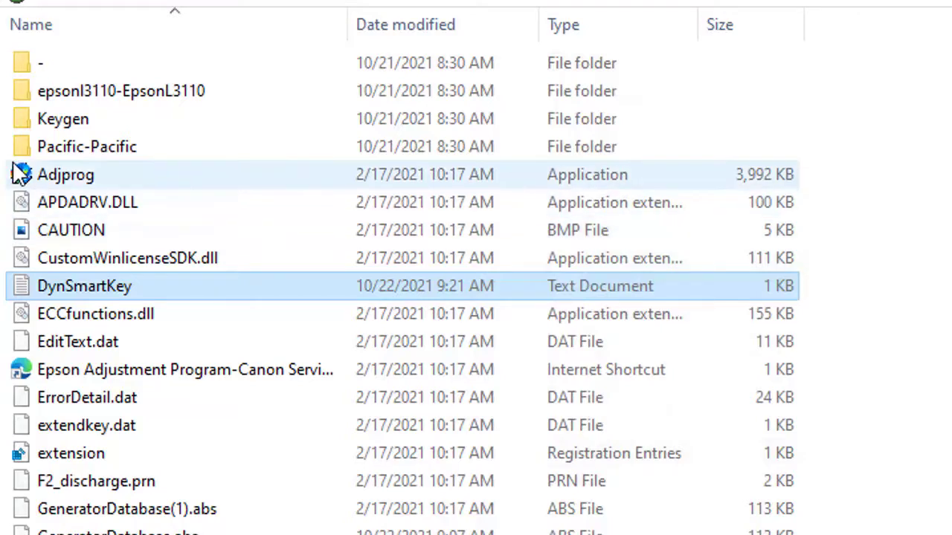
Run Adjprog as administrator and dismiss its registration notice
{"action": "left_click", "coordinate": [58, 178]}
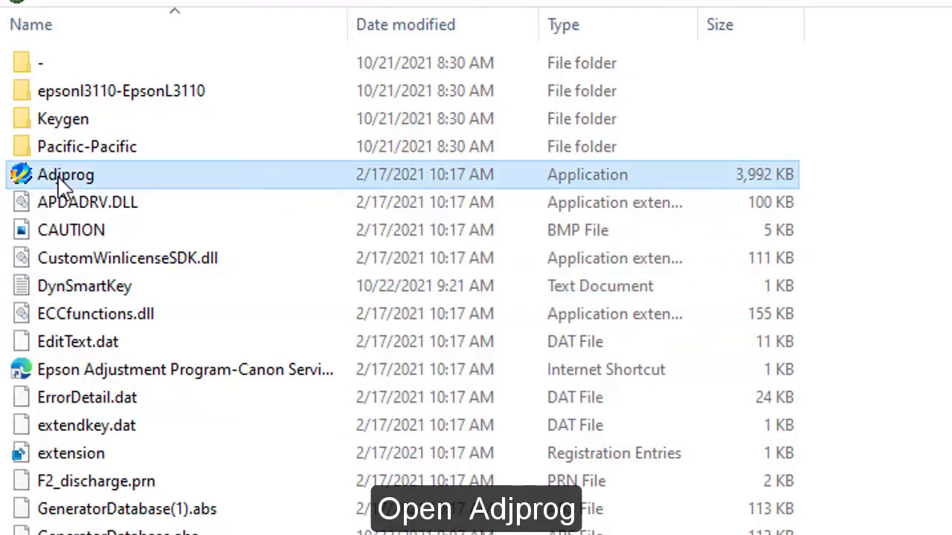
{"action": "right_click", "coordinate": [58, 176]}
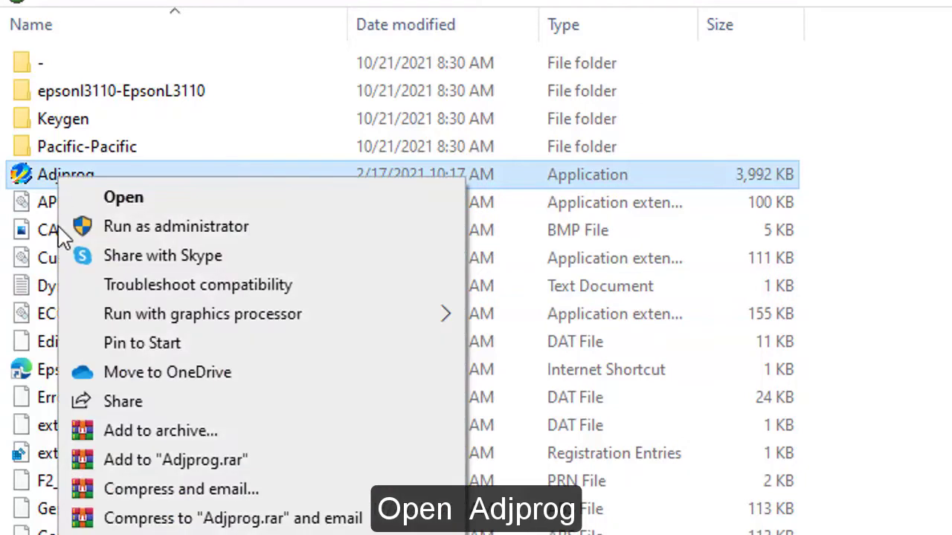
{"action": "left_click", "coordinate": [168, 234]}
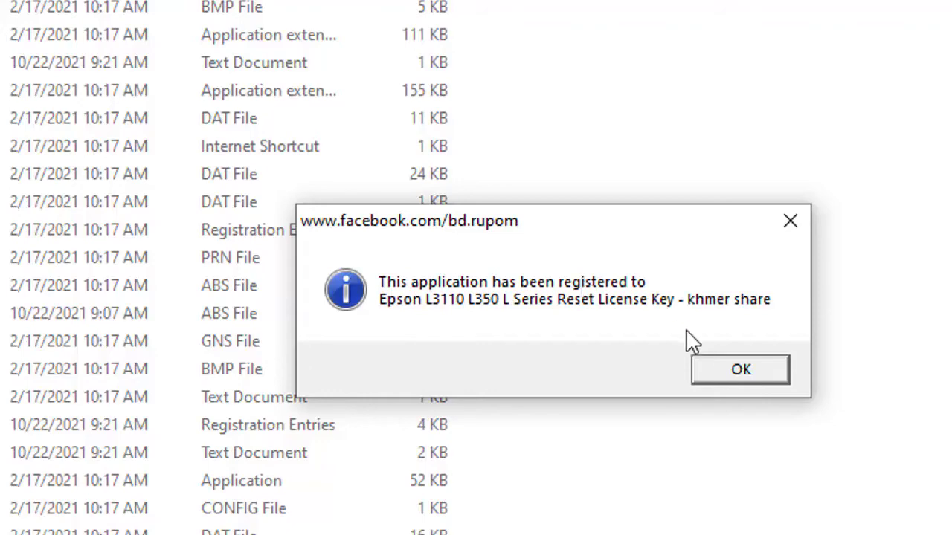
{"action": "left_click", "coordinate": [711, 369]}
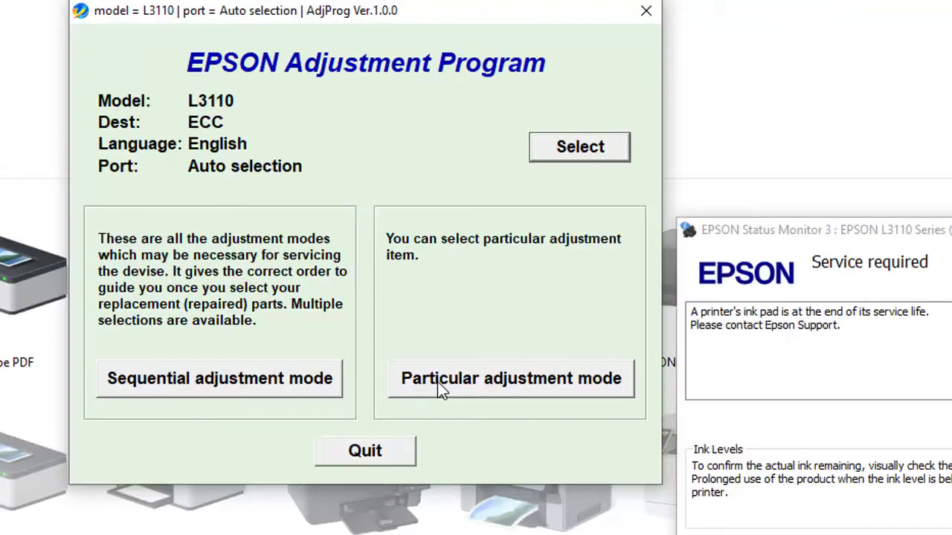
Open the Waste ink pad counter item in Particular adjustment mode and check the current main and platen pad counter values
{"action": "left_click", "coordinate": [549, 441]}
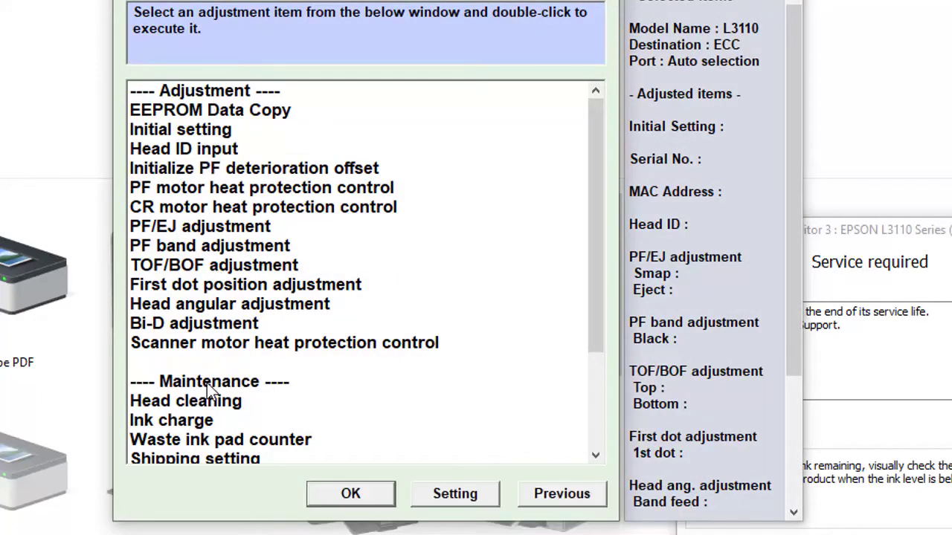
{"action": "left_click", "coordinate": [187, 440]}
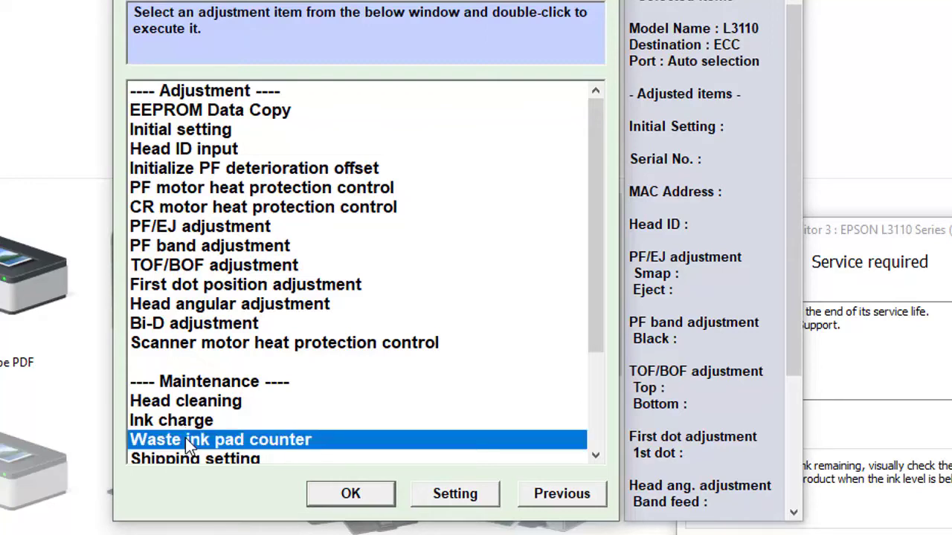
{"action": "left_click", "coordinate": [373, 495]}
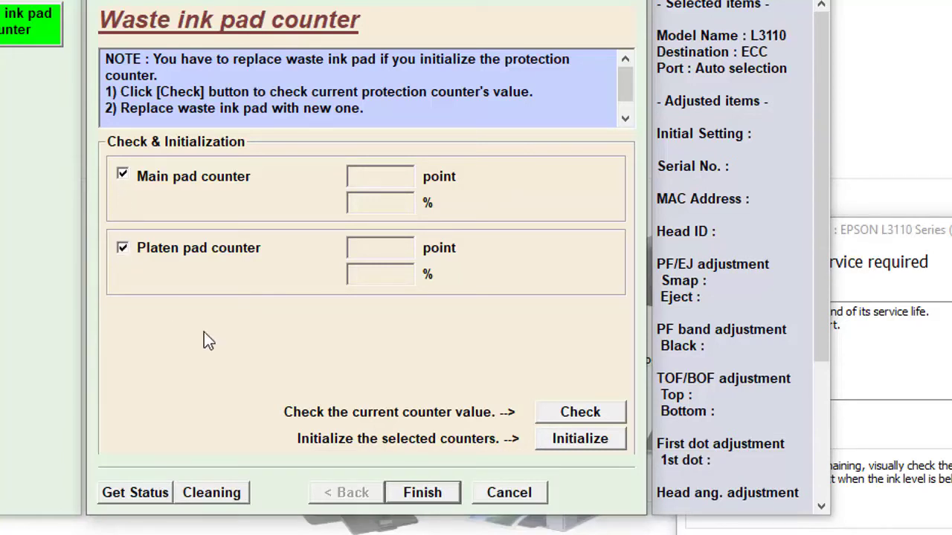
{"action": "left_click", "coordinate": [563, 411]}
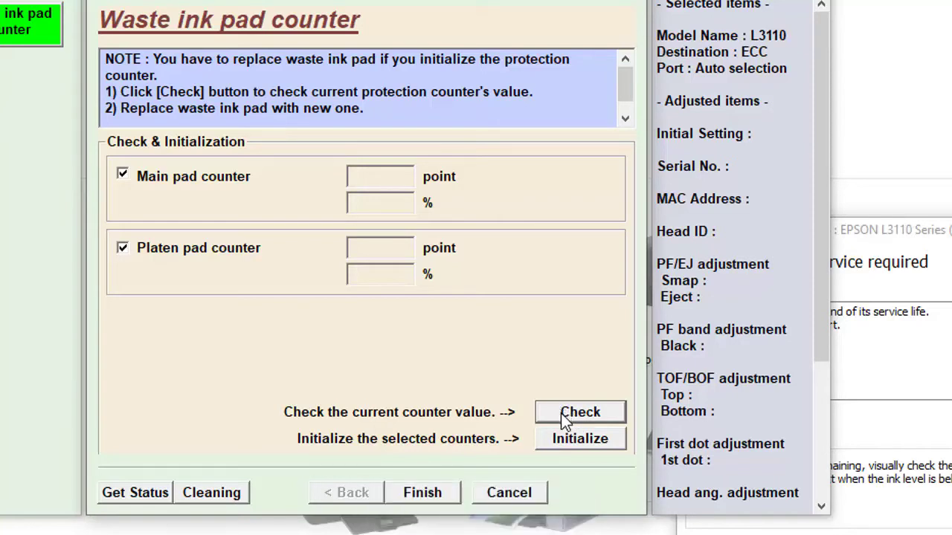
{"action": "left_click", "coordinate": [561, 413]}
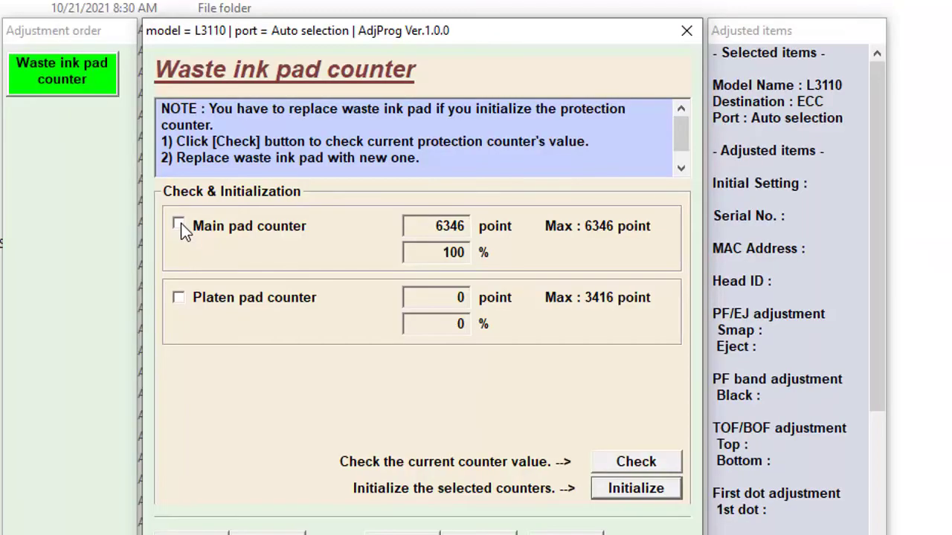
Select the main pad and platen pad counters, initialize both, and acknowledge the printer power-off and completion dialogs
{"action": "left_click", "coordinate": [180, 225]}
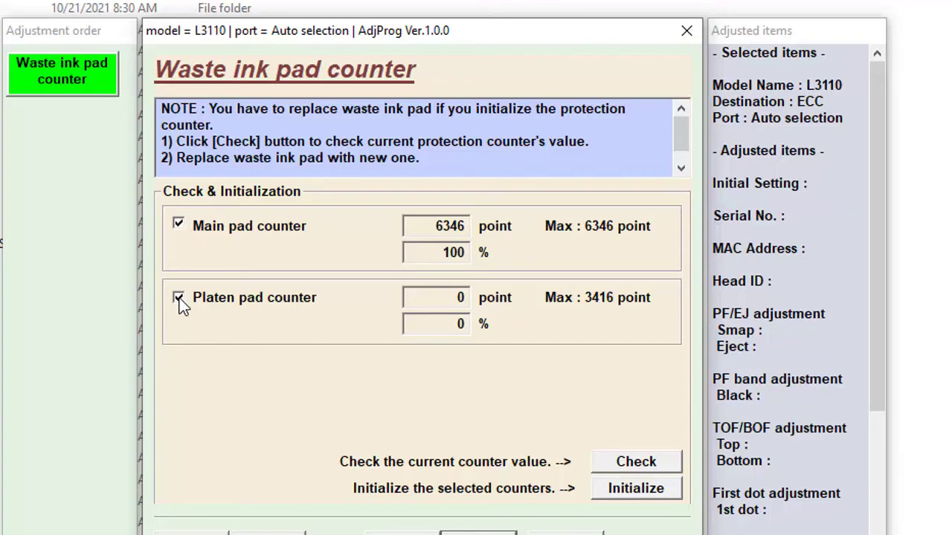
{"action": "left_click", "coordinate": [645, 486]}
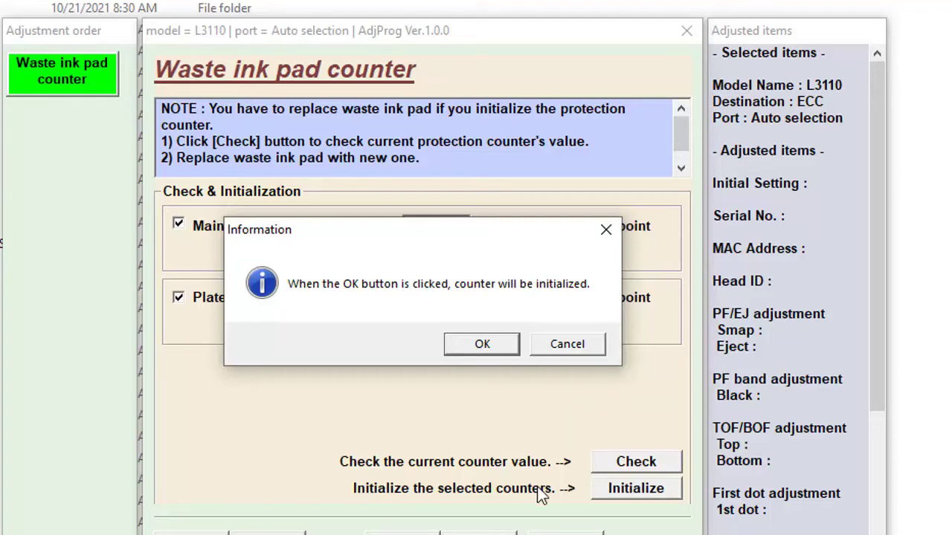
{"action": "left_click", "coordinate": [483, 348]}
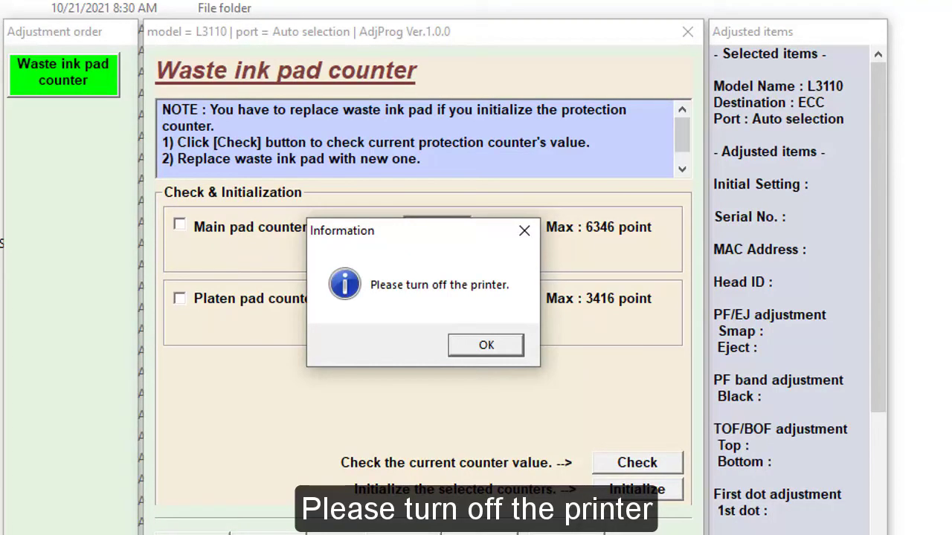
{"action": "left_click", "coordinate": [486, 345]}
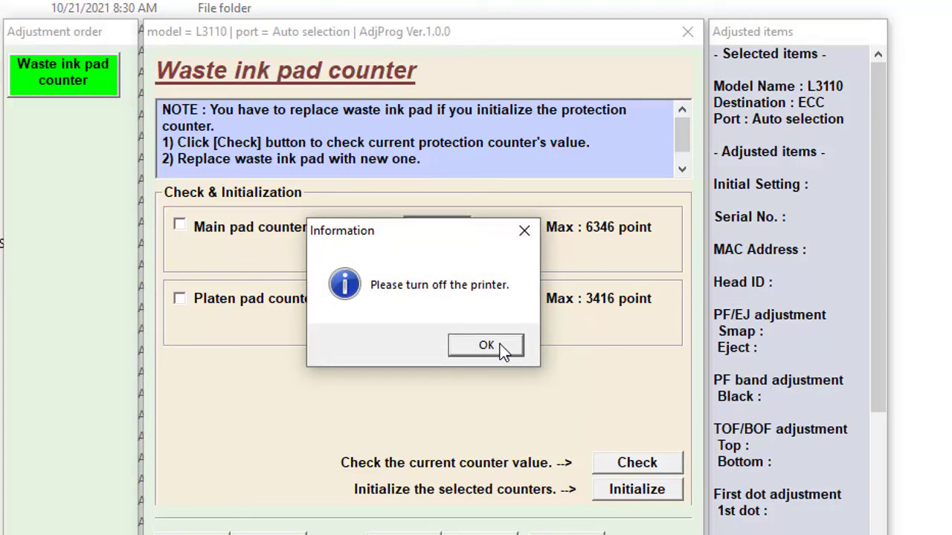
{"action": "left_click", "coordinate": [487, 347]}
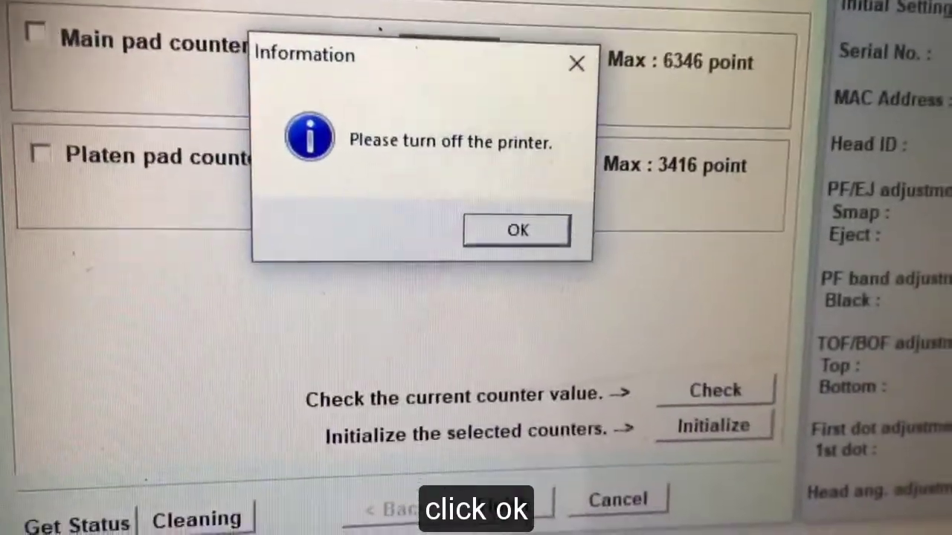
{"action": "left_click", "coordinate": [550, 217]}
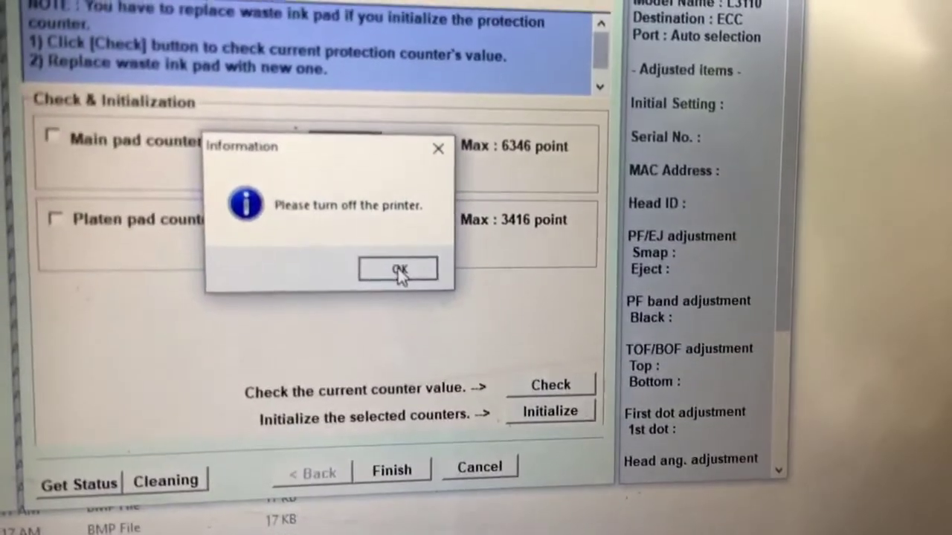
{"action": "left_click", "coordinate": [383, 259]}
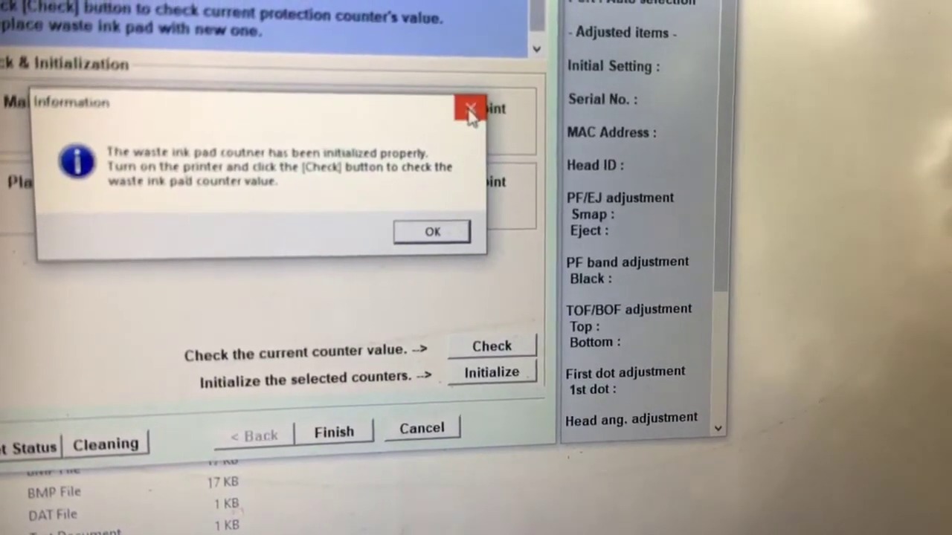
{"action": "left_click", "coordinate": [464, 104]}
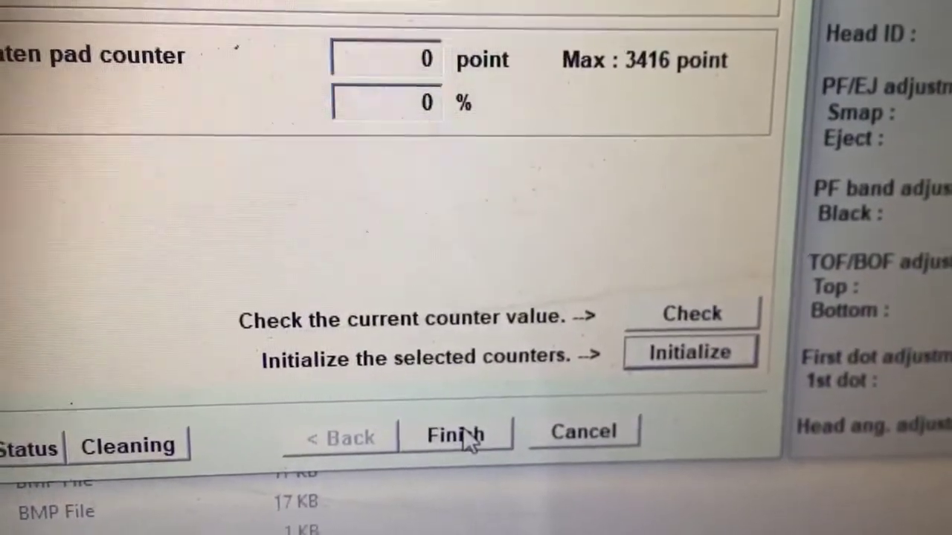
Finish the waste ink pad counter adjustment, return to the main window and quit the adjustment program
{"action": "left_click", "coordinate": [475, 448]}
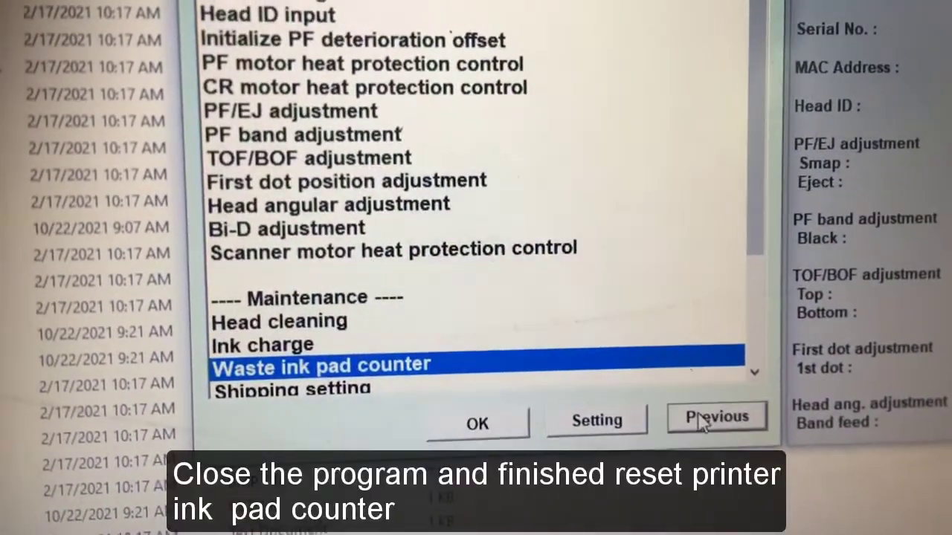
{"action": "left_click", "coordinate": [677, 405]}
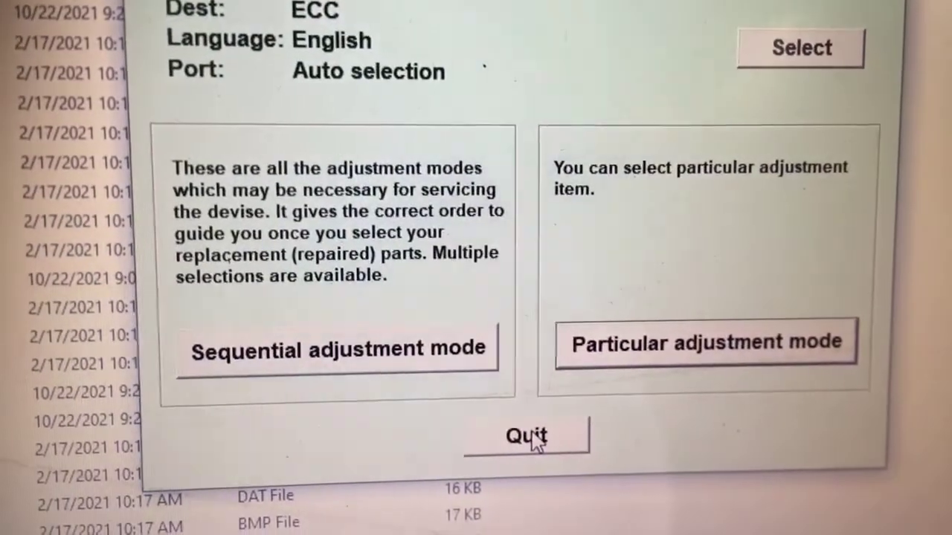
{"action": "left_click", "coordinate": [550, 457]}
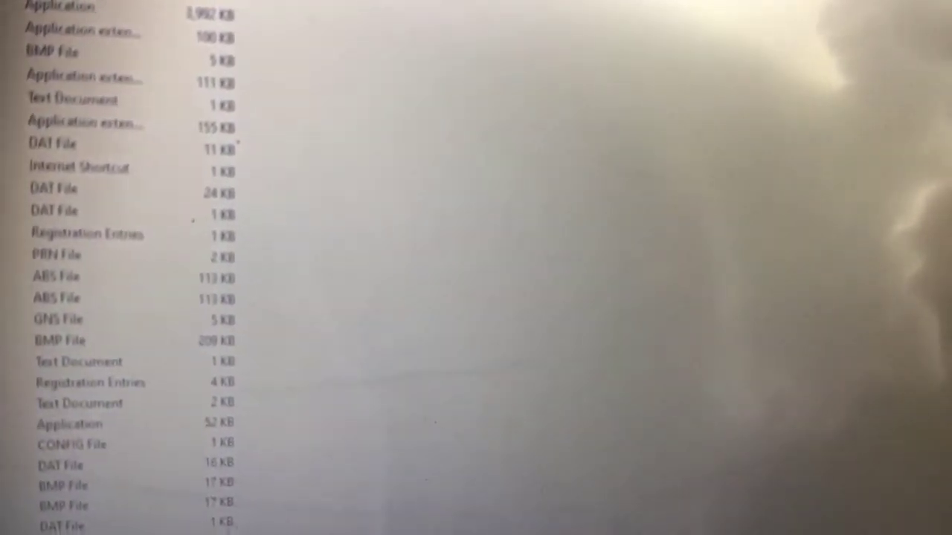
{"action": "key", "text": "super"}
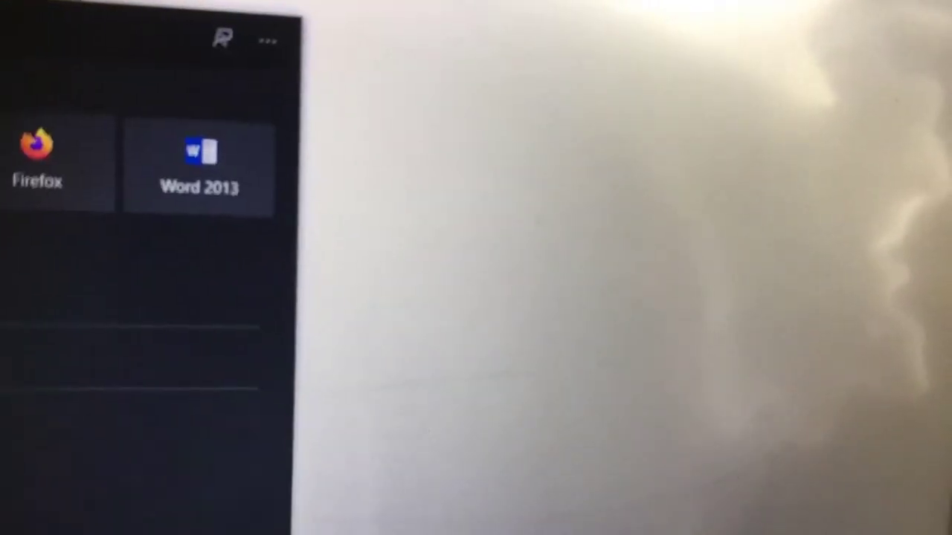
{"action": "key", "text": "super"}
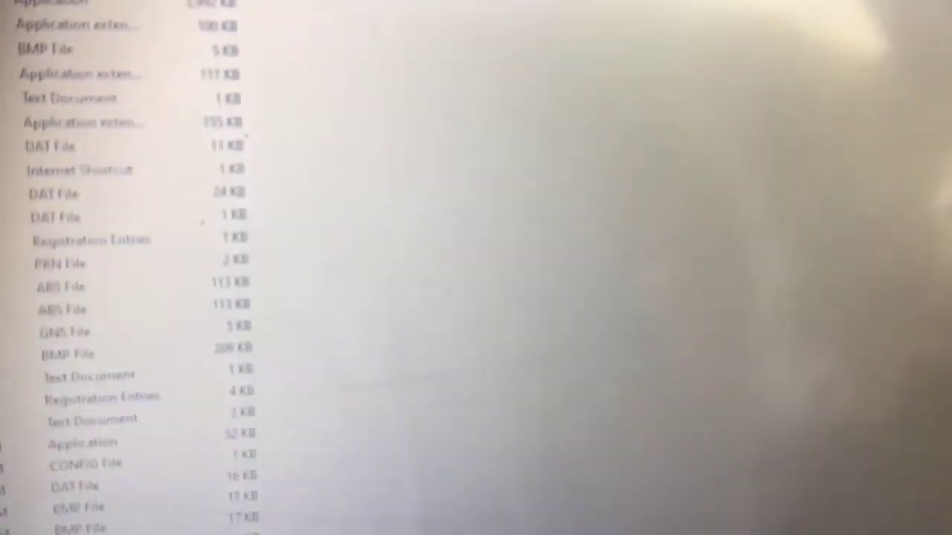